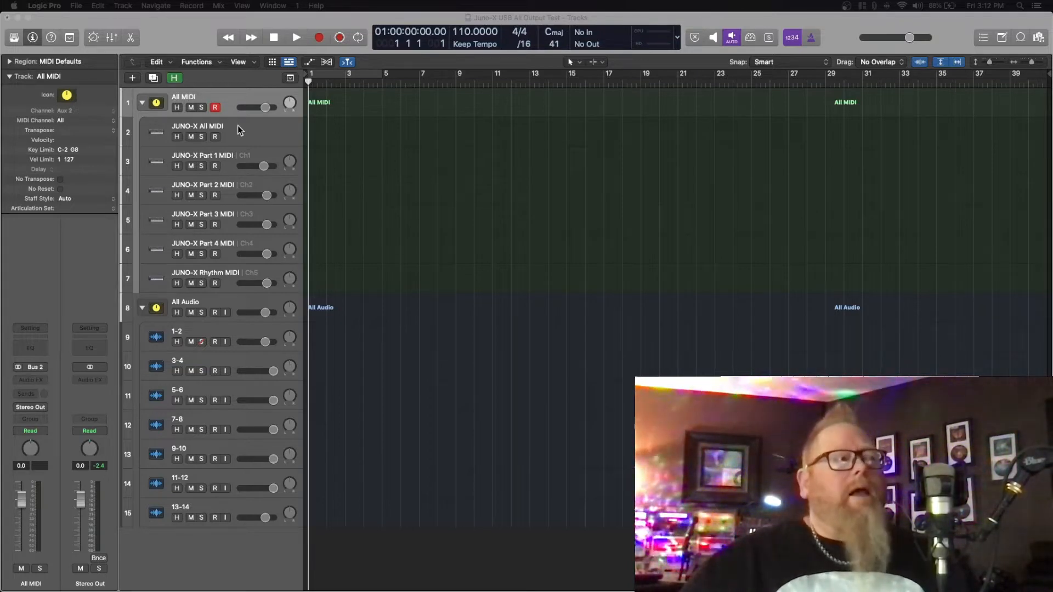
Look over the MIDI Environment's JUNO-X instrument objects and physical input cabling, and close it.
{"action": "left_click", "coordinate": [270, 6]}
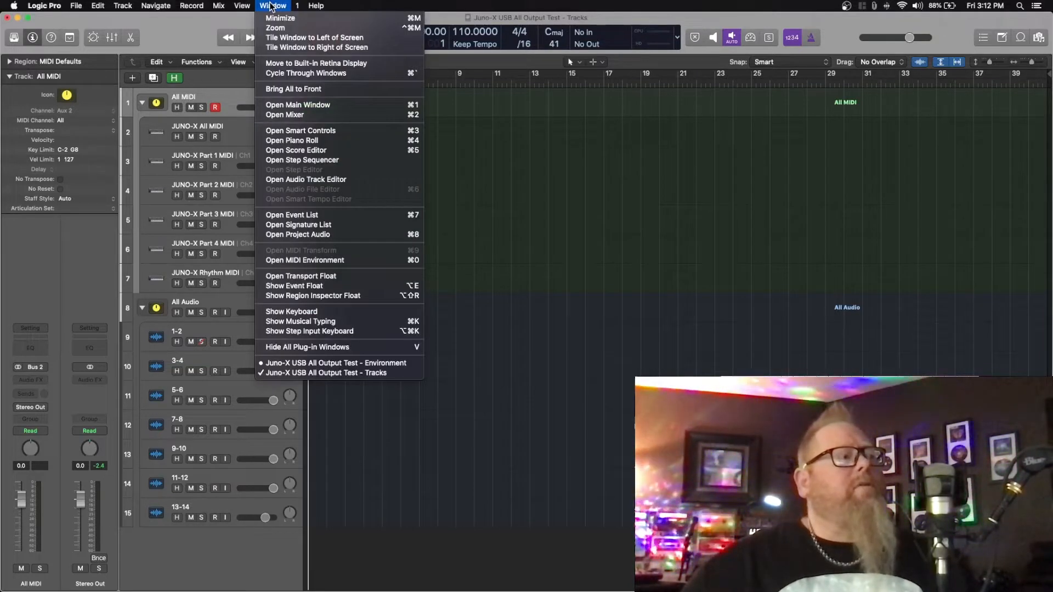
{"action": "left_click", "coordinate": [310, 260]}
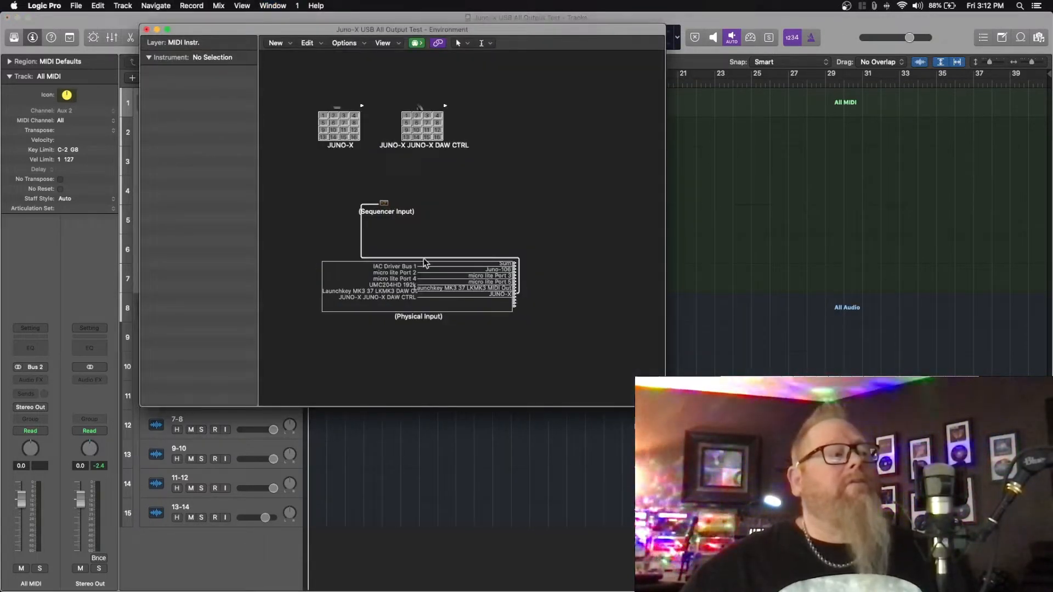
{"action": "left_click", "coordinate": [145, 29]}
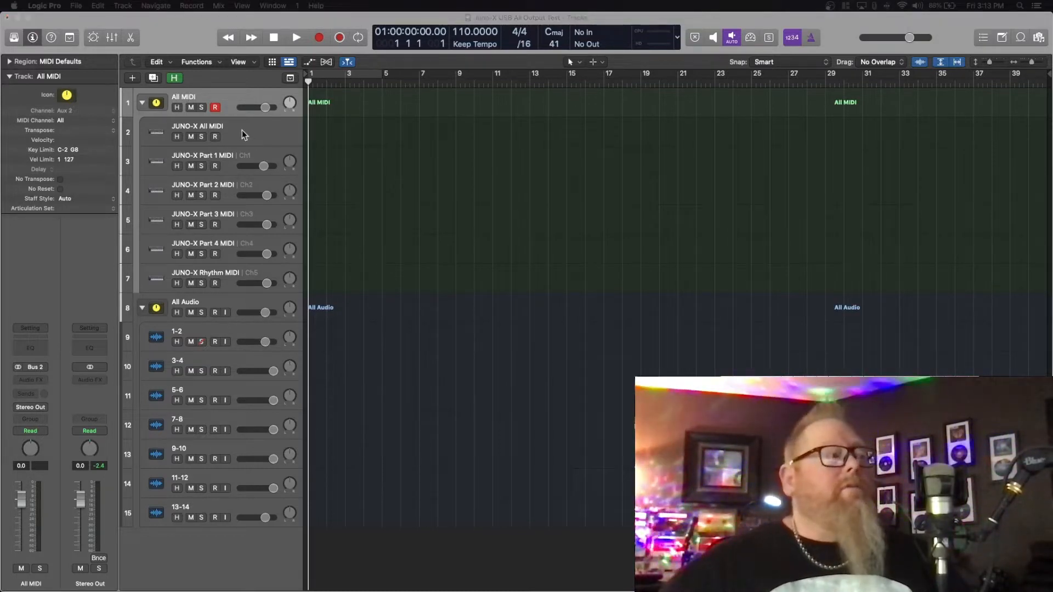
Record-enable all seven audio tracks in the All Audio stack, from 1-2 through 13-14.
{"action": "left_click", "coordinate": [229, 302]}
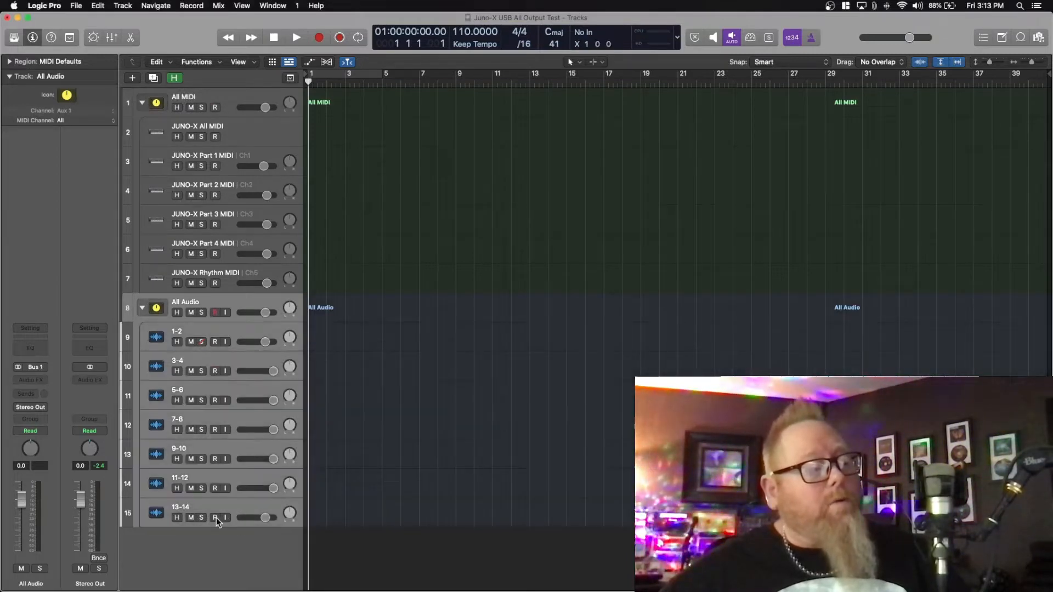
{"action": "left_click", "coordinate": [215, 341]}
{"action": "left_click_drag", "start_coordinate": [215, 371], "coordinate": [215, 521]}
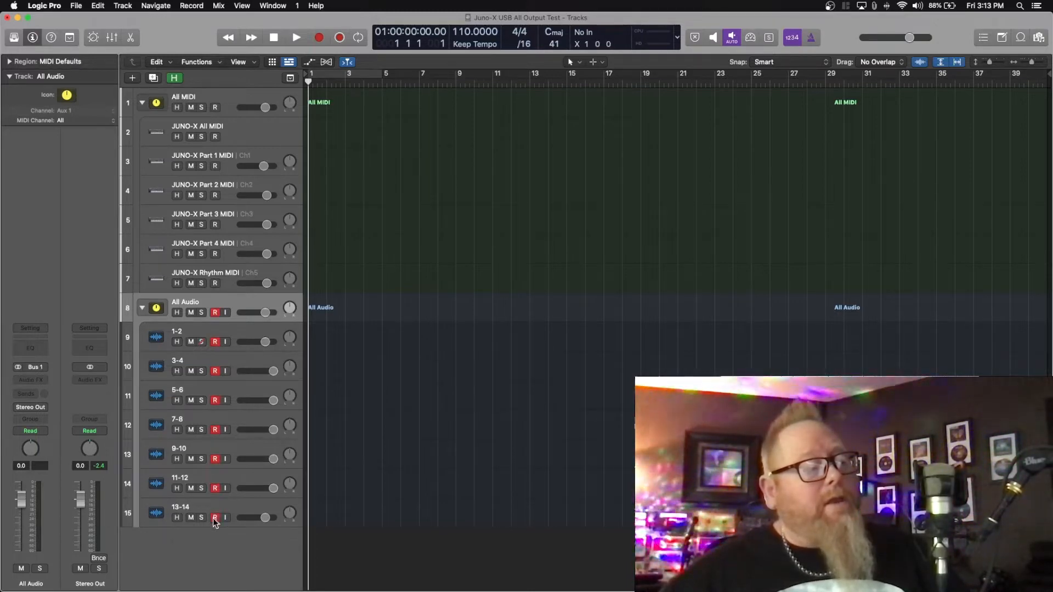
Record-enable the JUNO-X Part 1 to 4 and Rhythm MIDI tracks and record a take together with the armed audio tracks.
{"action": "left_click", "coordinate": [242, 136]}
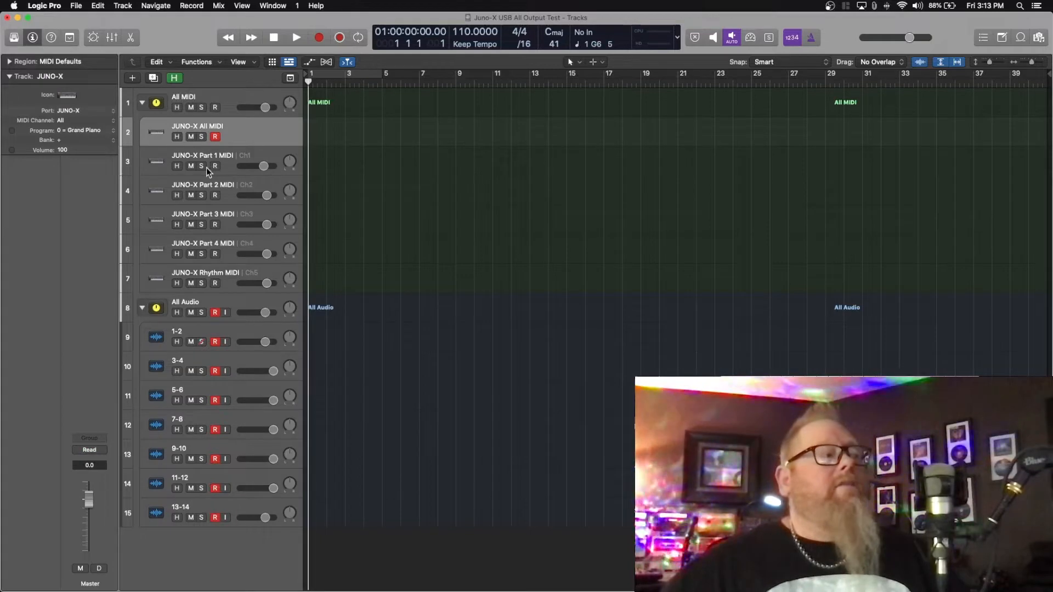
{"action": "left_click", "coordinate": [233, 154]}
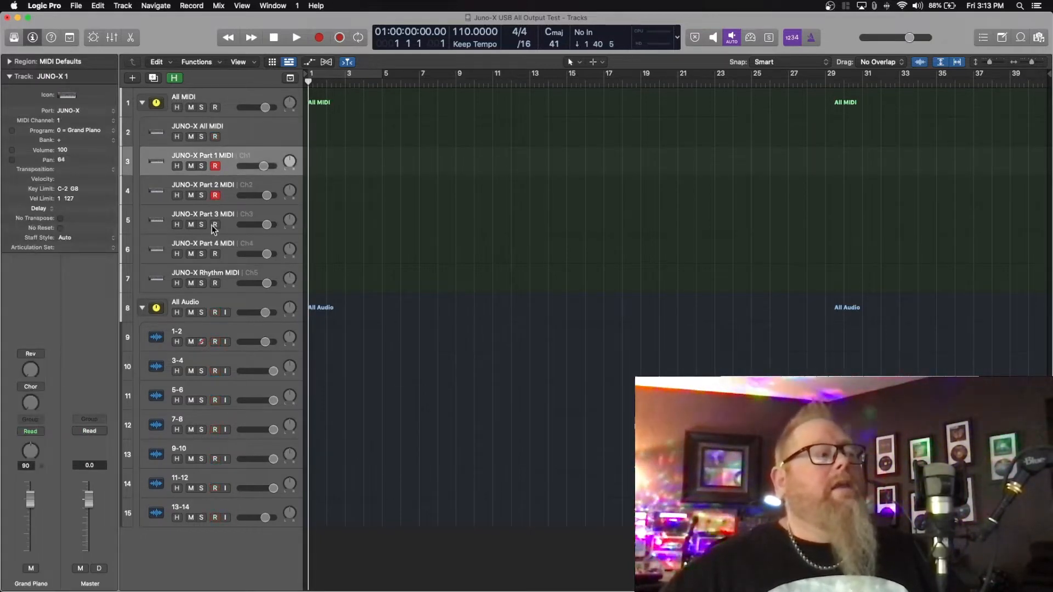
{"action": "left_click", "coordinate": [214, 283]}
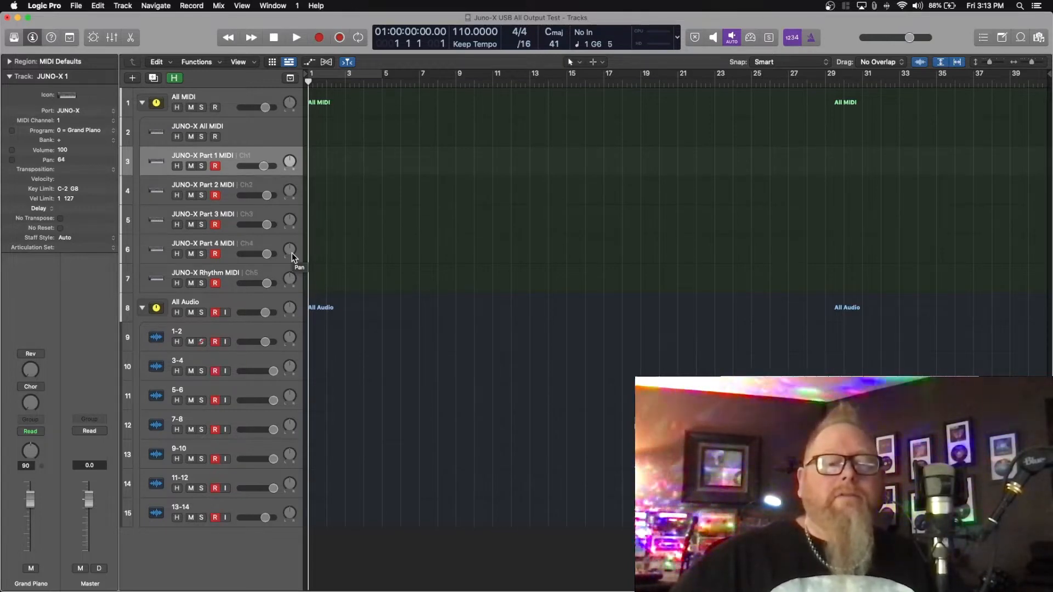
{"action": "key", "text": "r"}
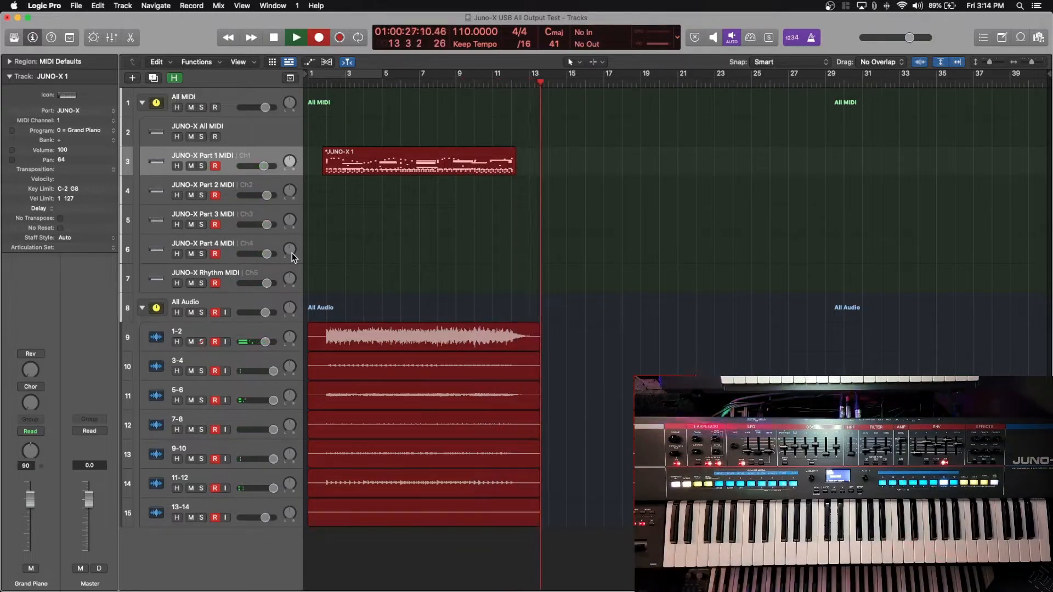
{"action": "key", "text": "space"}
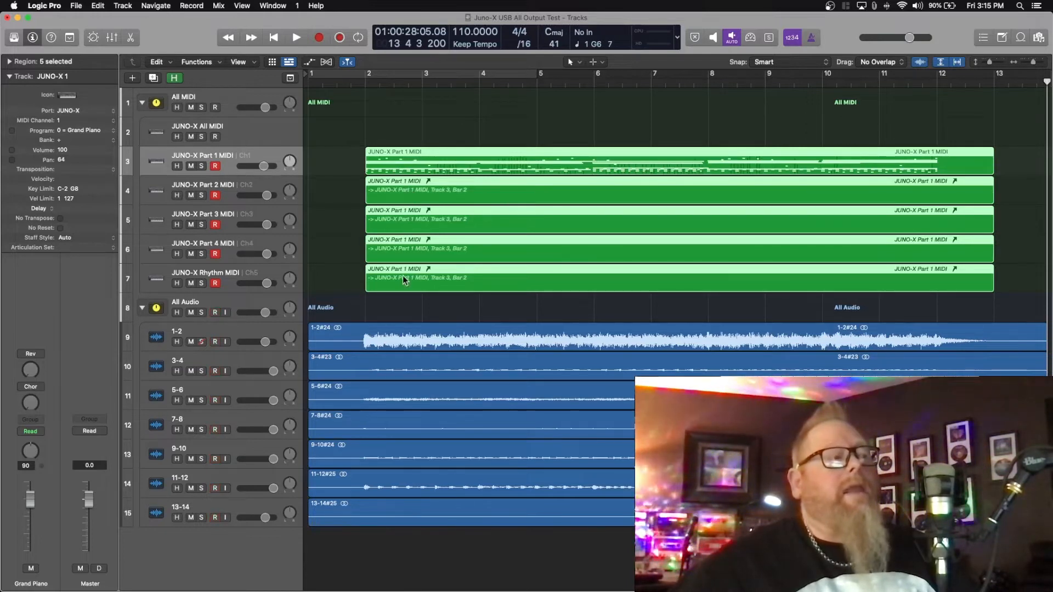
Delete the alias regions on the JUNO-X Part 2, 3, 4 and Rhythm tracks, and the recorded region on Part 1.
{"action": "left_click_drag", "start_coordinate": [347, 271], "coordinate": [495, 189]}
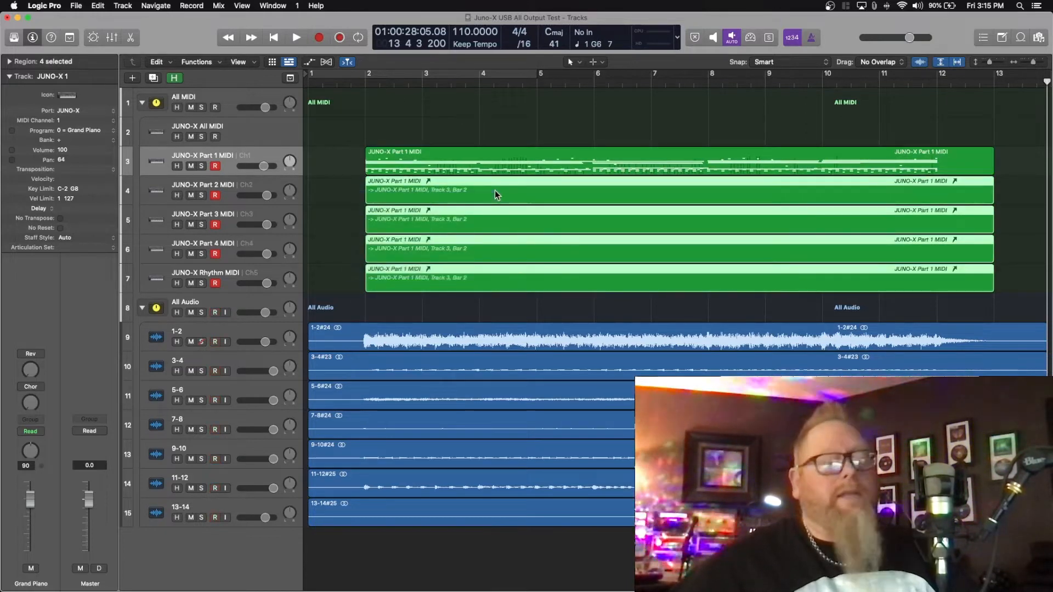
{"action": "key", "text": "Delete"}
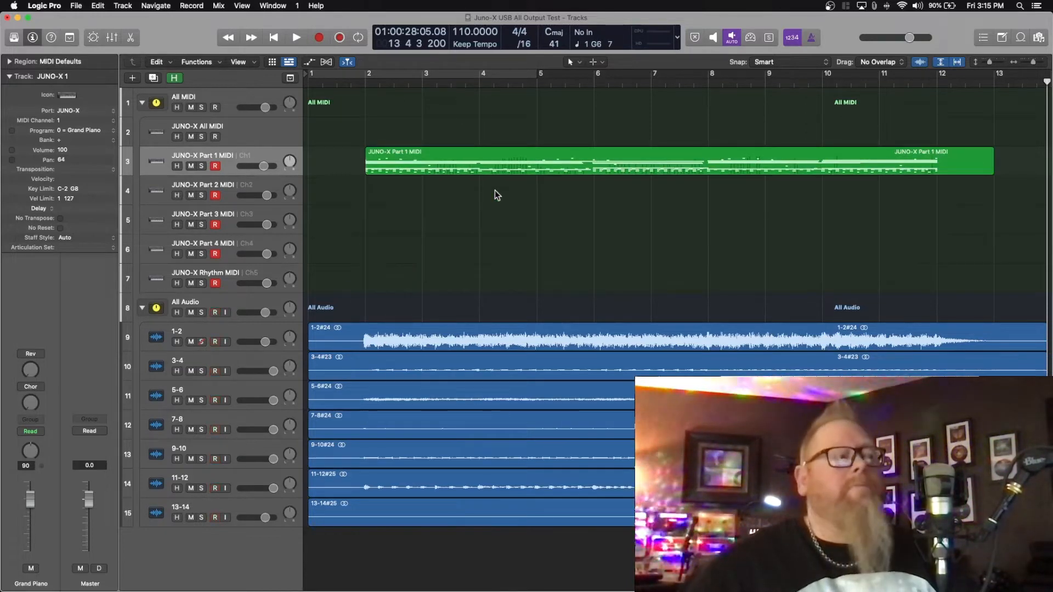
{"action": "left_click", "coordinate": [476, 156]}
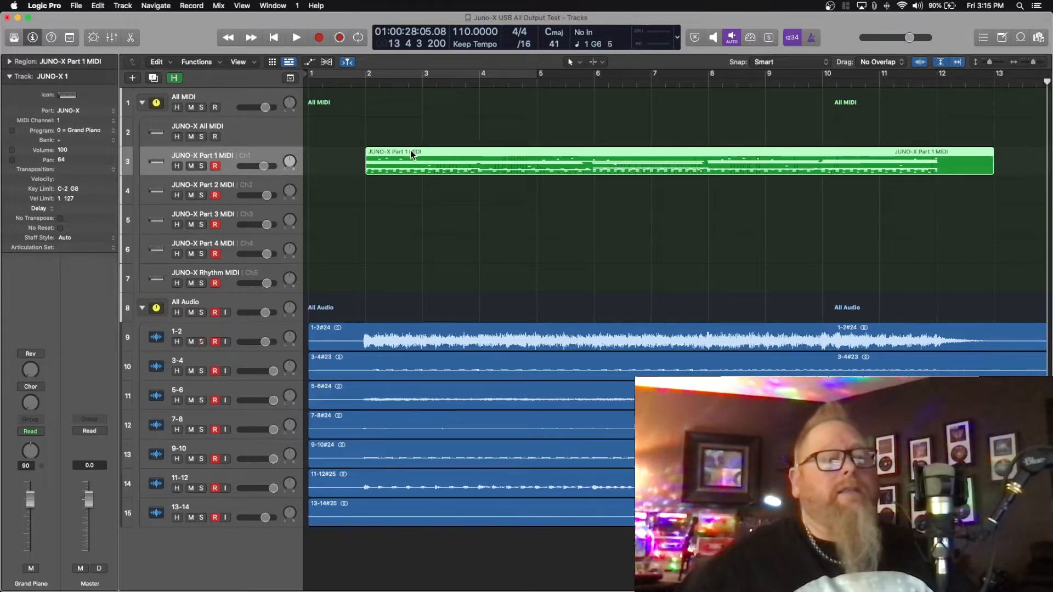
{"action": "key", "text": "Delete"}
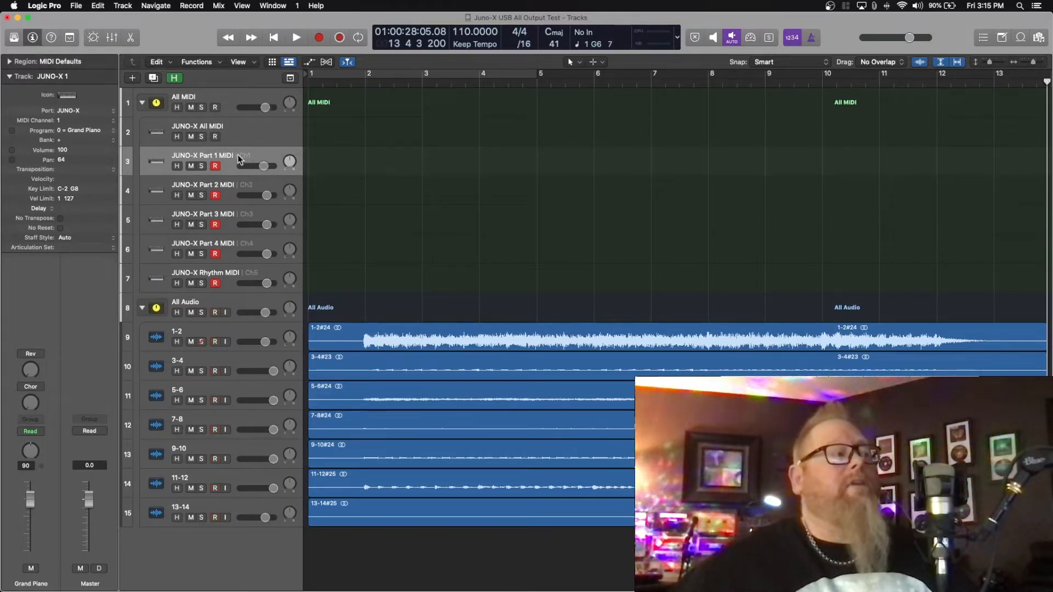
Play back the recorded audio from just before bar 2.
{"action": "left_click", "coordinate": [360, 83]}
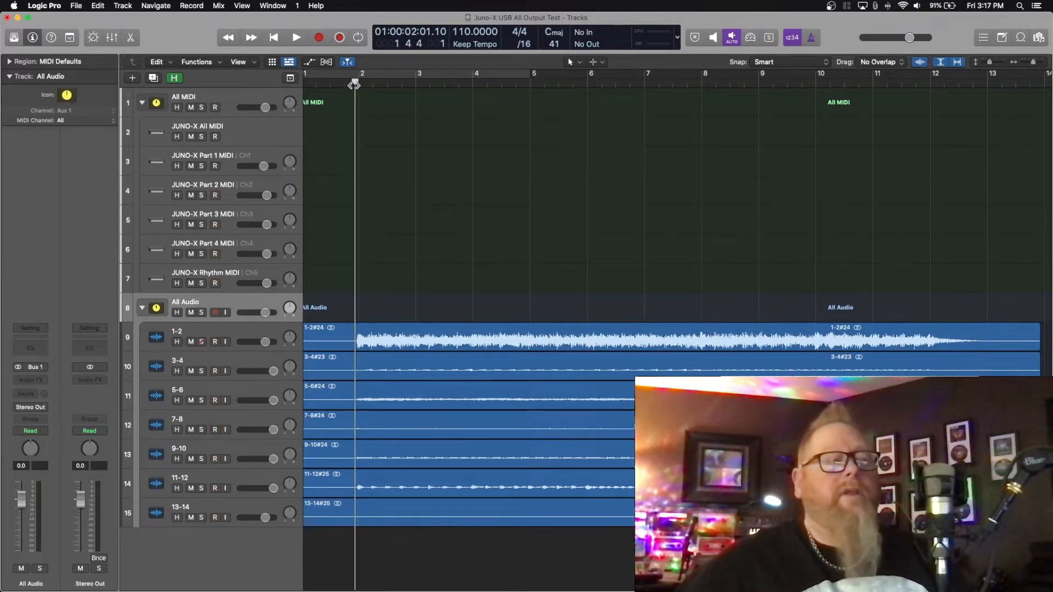
{"action": "key", "text": "space"}
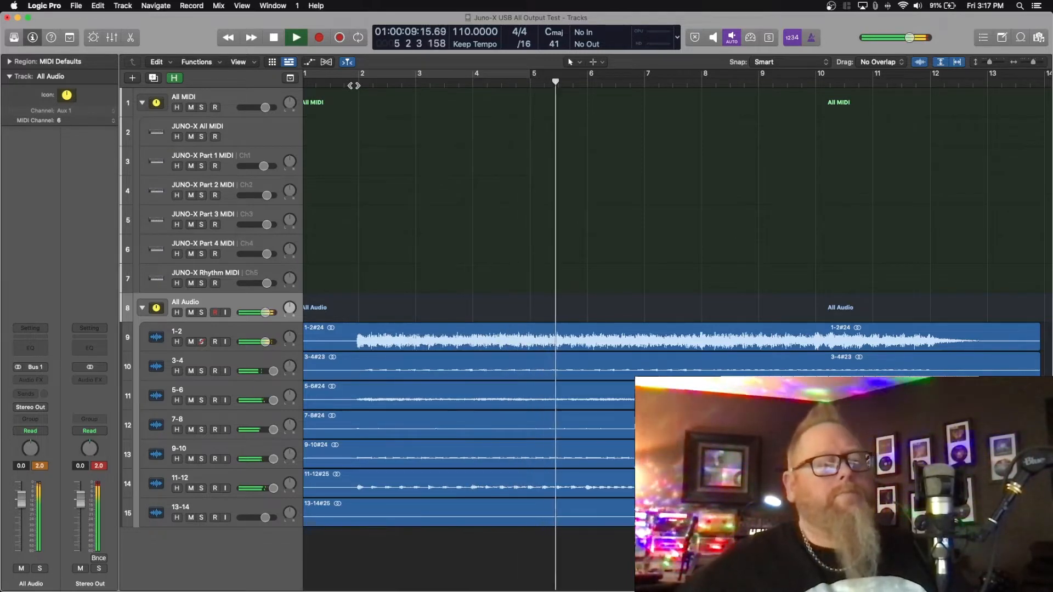
{"action": "key", "text": "space"}
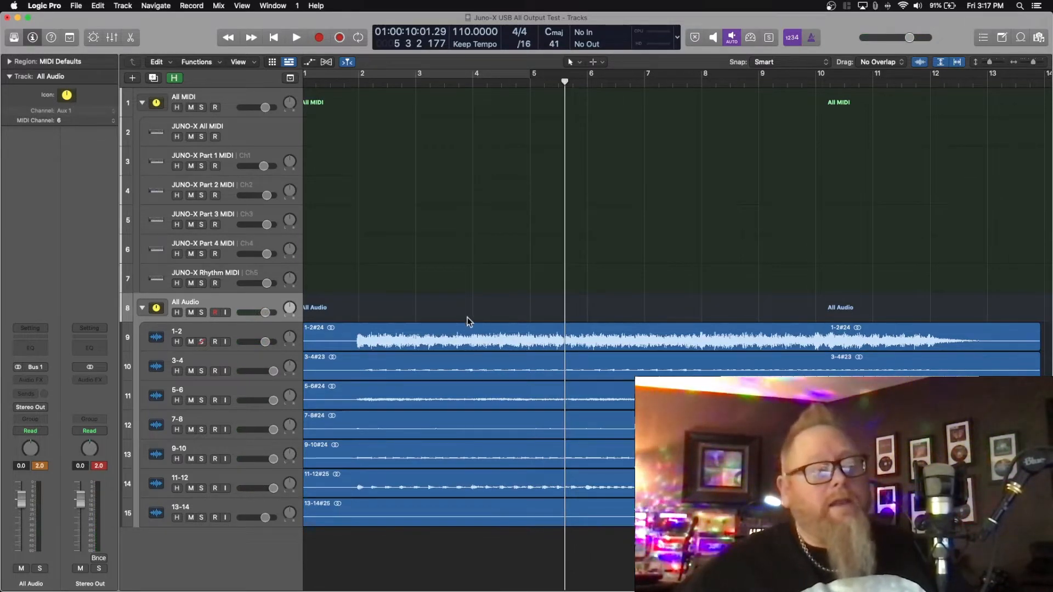
Delete the seven recorded audio regions together with their audio files on disk.
{"action": "left_click_drag", "start_coordinate": [469, 318], "coordinate": [641, 512]}
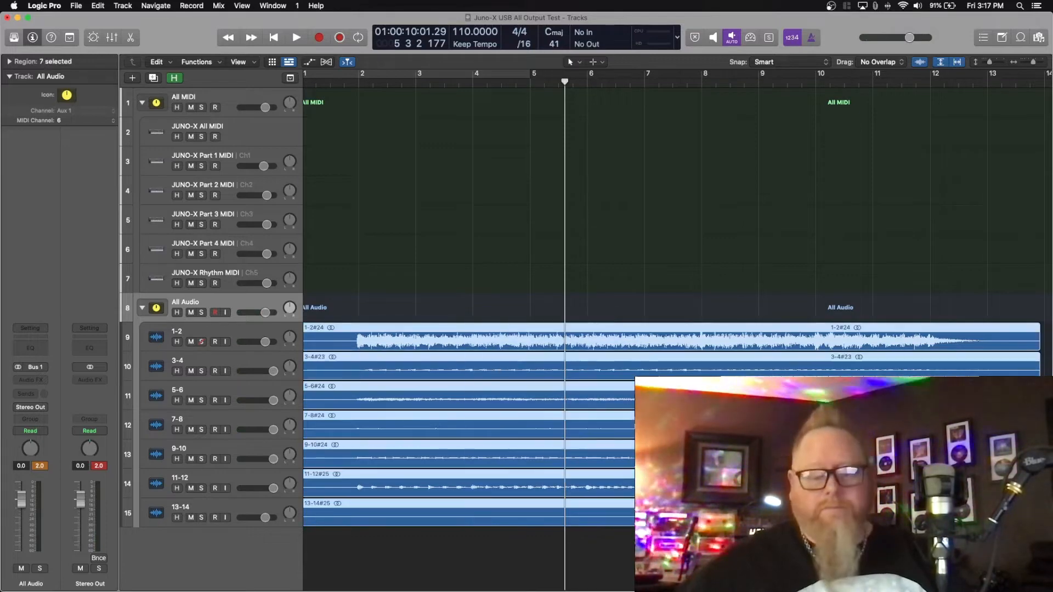
{"action": "key", "text": "Delete"}
{"action": "key", "text": "Return"}
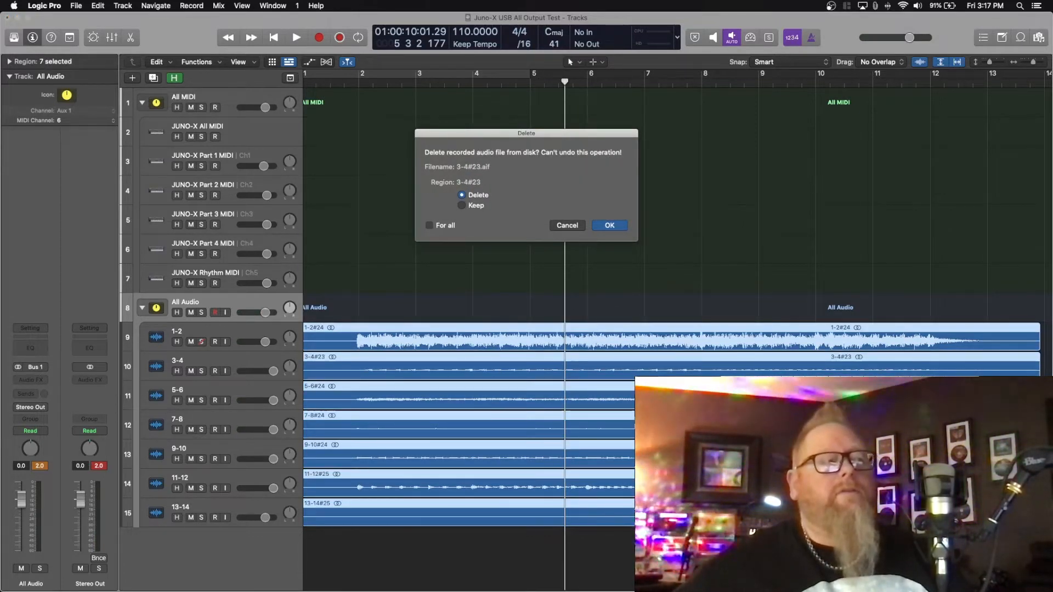
{"action": "key", "text": "Return"}
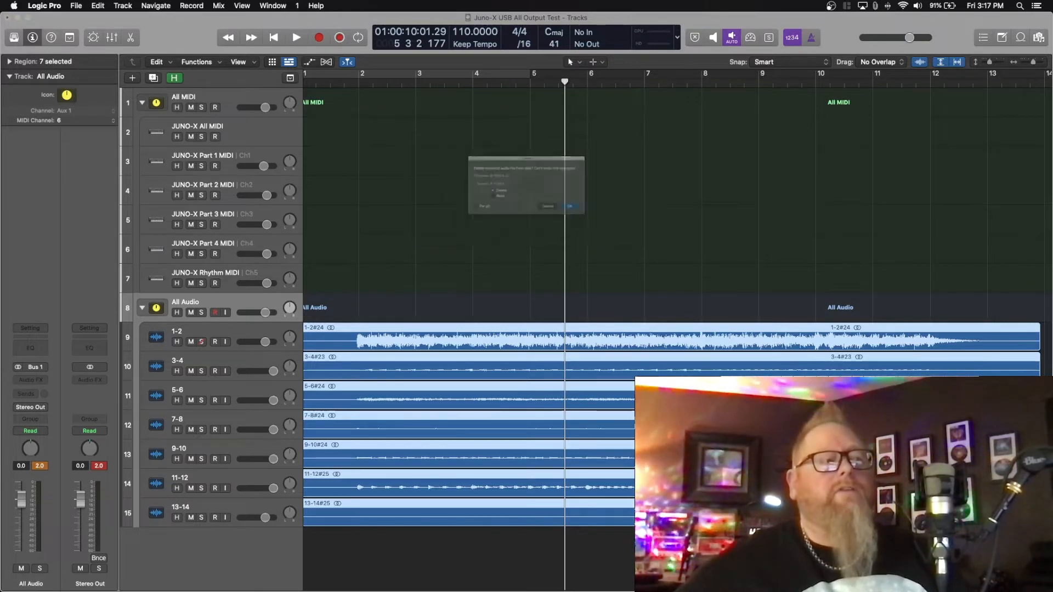
{"action": "key", "text": "Return"}
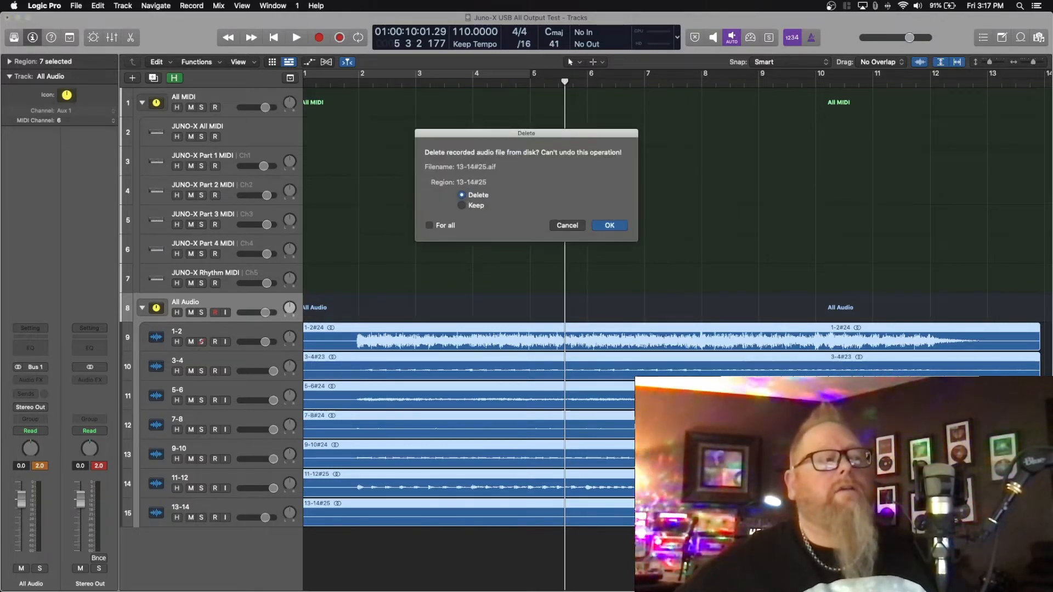
{"action": "key", "text": "Return"}
Set the project end to bar 25 and return the playhead to the start of the project.
{"action": "key", "text": "z"}
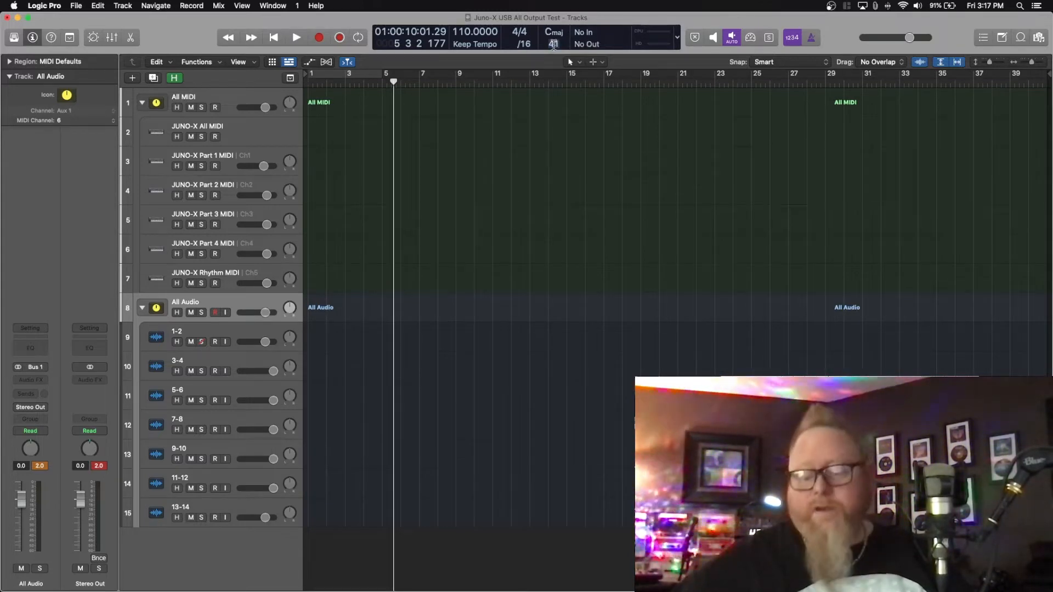
{"action": "key", "text": "Return"}
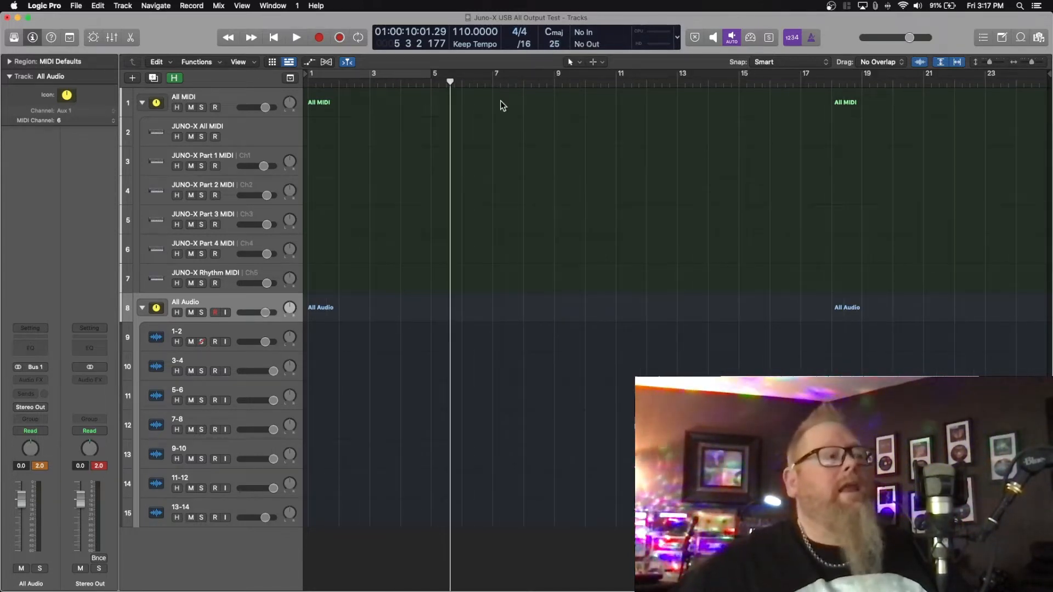
{"action": "key", "text": "Return"}
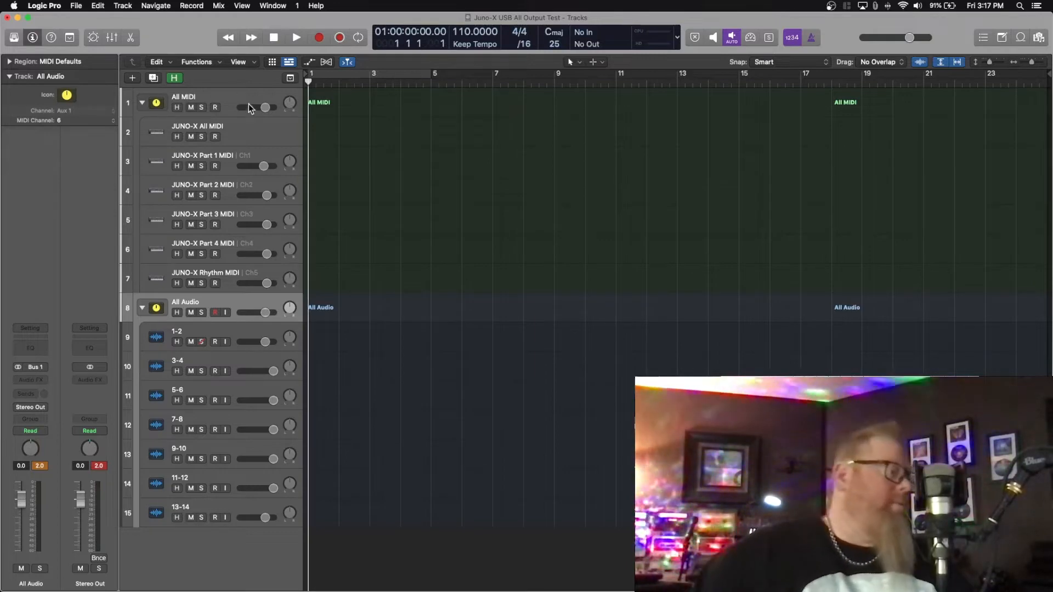
Record-enable the JUNO-X All MIDI track and the All Audio tracks, and record a take from bar 1.
{"action": "left_click", "coordinate": [242, 135]}
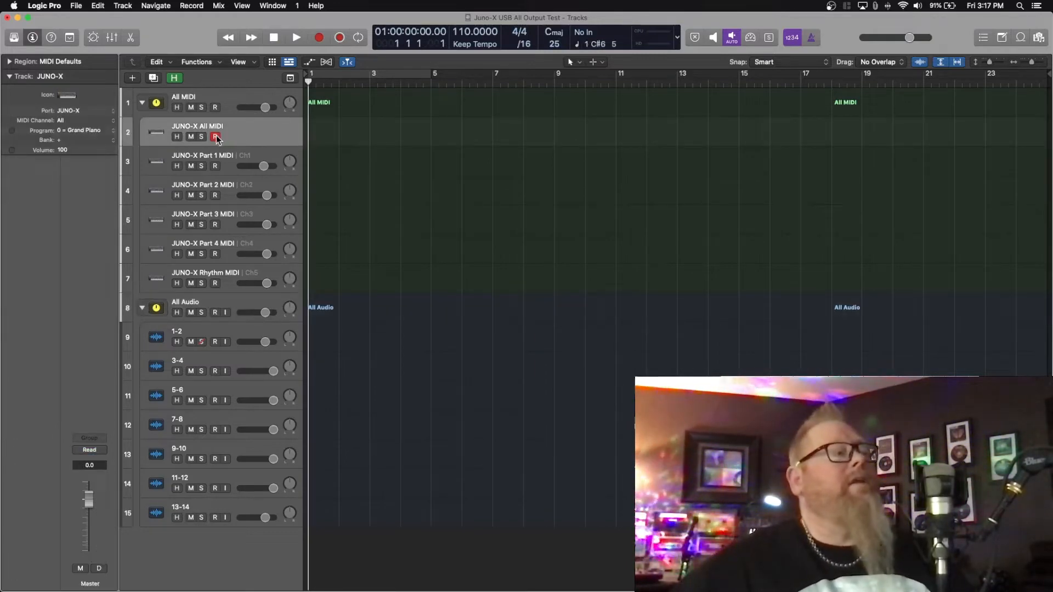
{"action": "left_click", "coordinate": [215, 312]}
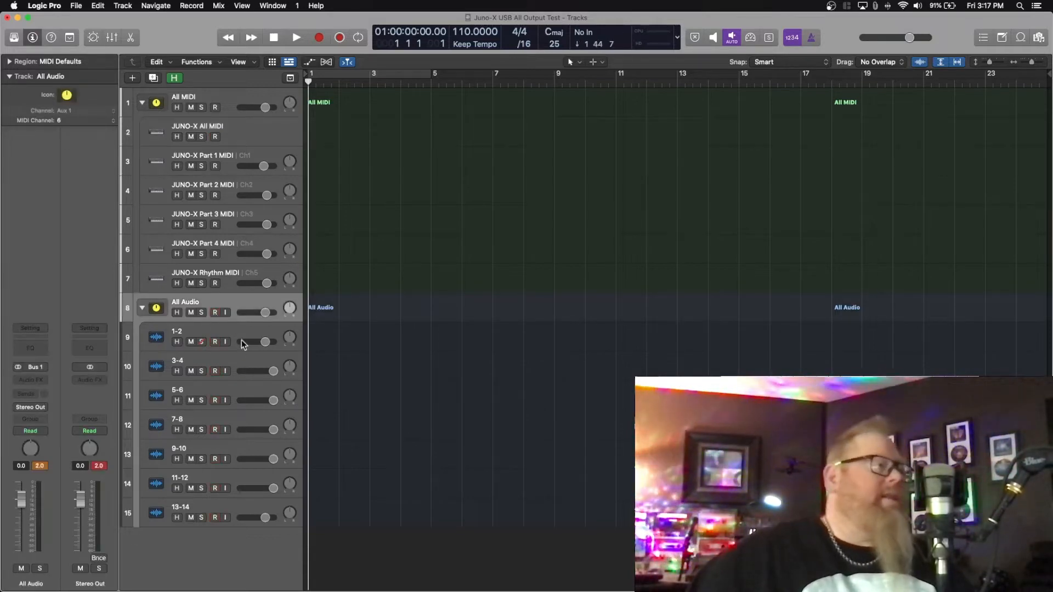
{"action": "left_click", "coordinate": [244, 130]}
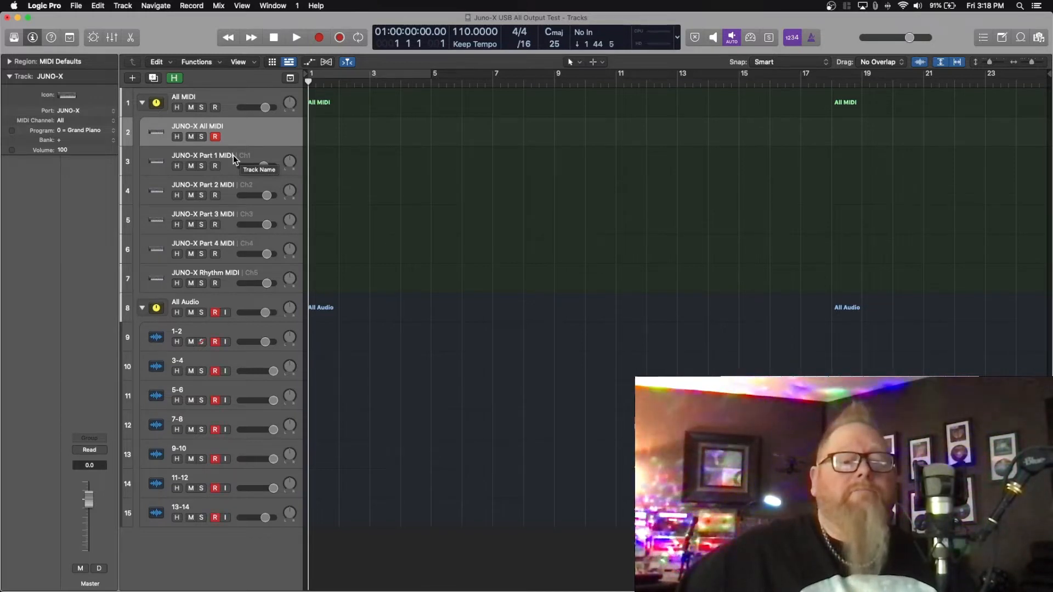
{"action": "key", "text": "r"}
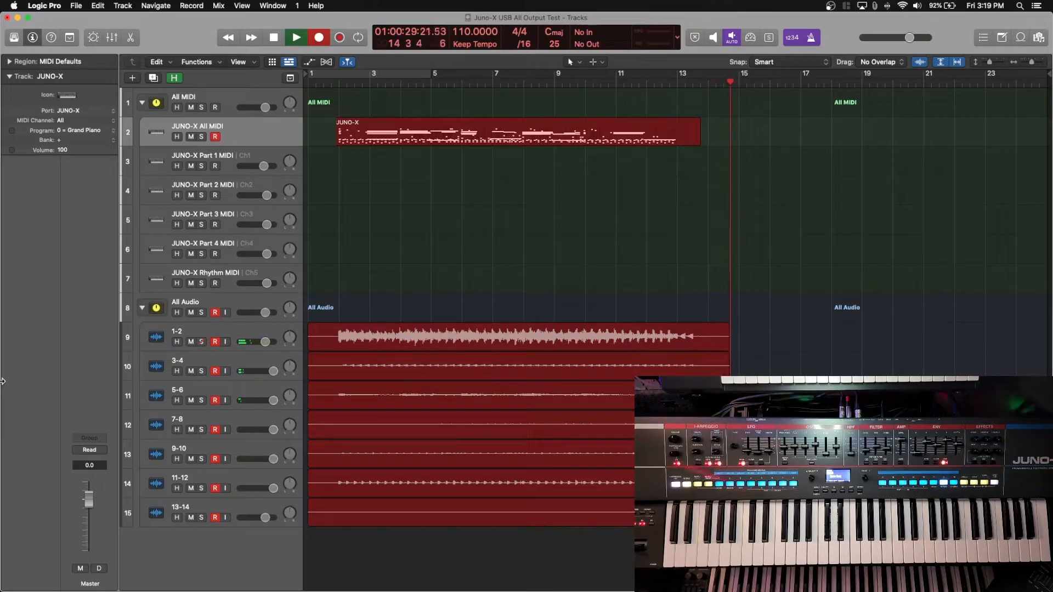
{"action": "key", "text": "space"}
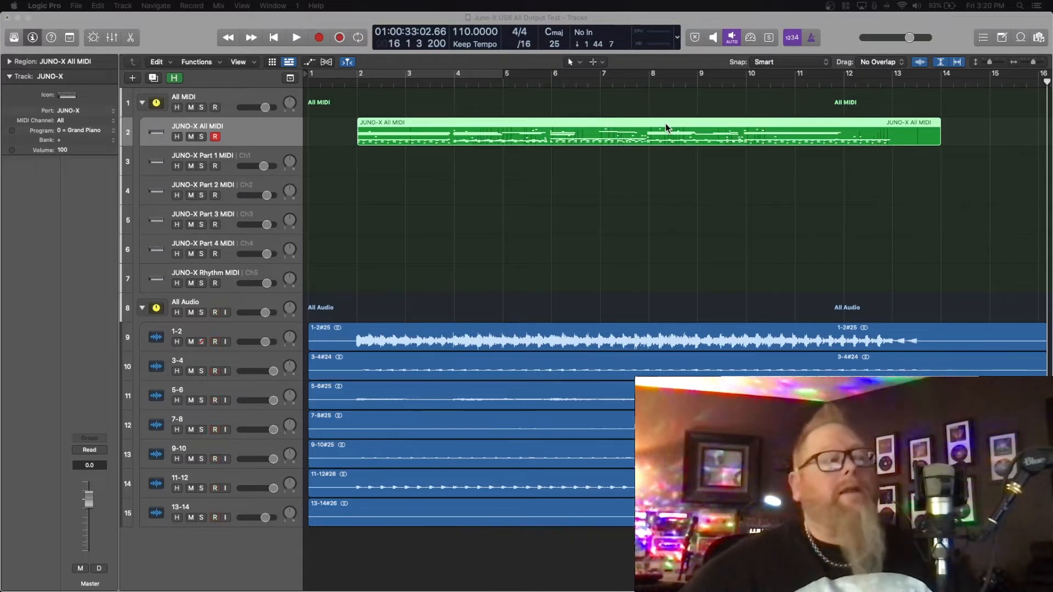
Trim the start of all seven recorded audio regions to just before bar 2.
{"action": "left_click_drag", "start_coordinate": [336, 84], "coordinate": [355, 81]}
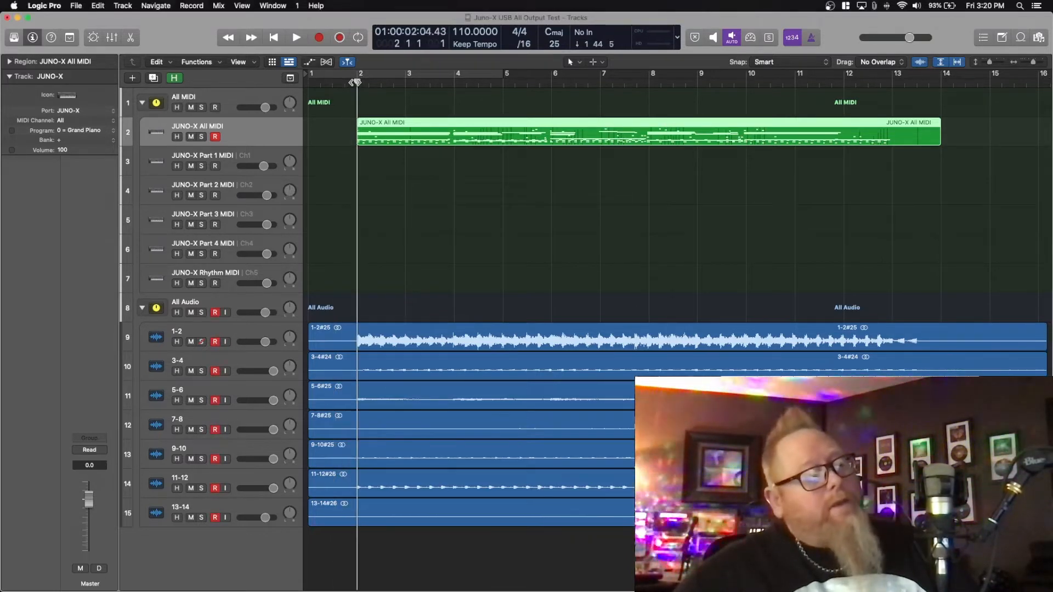
{"action": "left_click", "coordinate": [313, 341]}
{"action": "left_click", "coordinate": [327, 515], "text": "shift"}
{"action": "left_click", "coordinate": [328, 488], "text": "shift"}
{"action": "left_click", "coordinate": [329, 459], "text": "shift"}
{"action": "left_click", "coordinate": [329, 428], "text": "shift"}
{"action": "left_click", "coordinate": [328, 400], "text": "shift"}
{"action": "left_click", "coordinate": [324, 370], "text": "shift"}
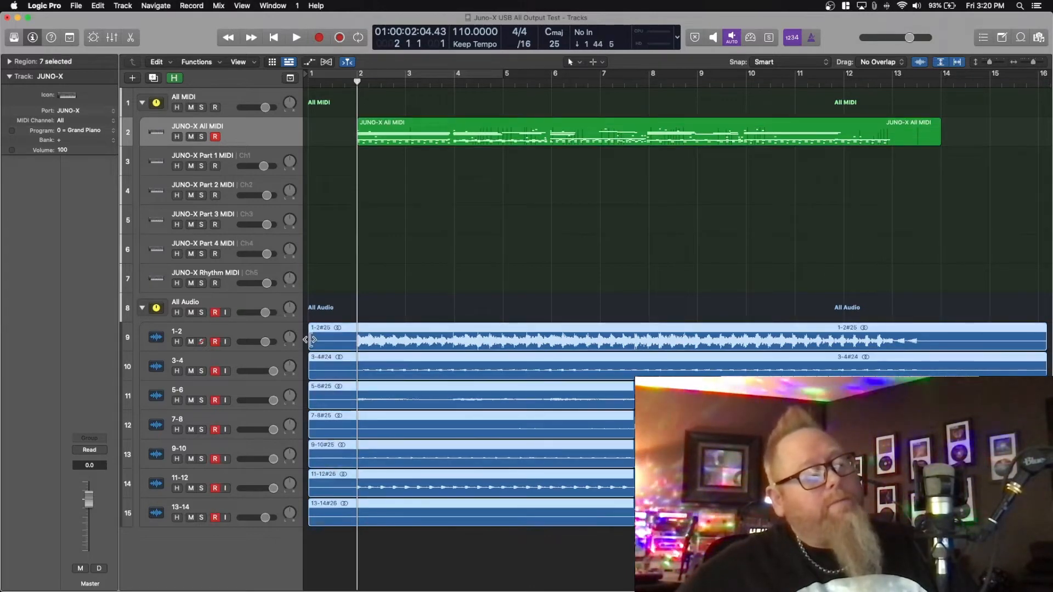
{"action": "left_click_drag", "start_coordinate": [310, 342], "coordinate": [346, 342]}
{"action": "left_click", "coordinate": [512, 207]}
Trim the ends of the seven audio regions to the end of the JUNO-X All MIDI region at bar 14.
{"action": "left_click", "coordinate": [894, 82]}
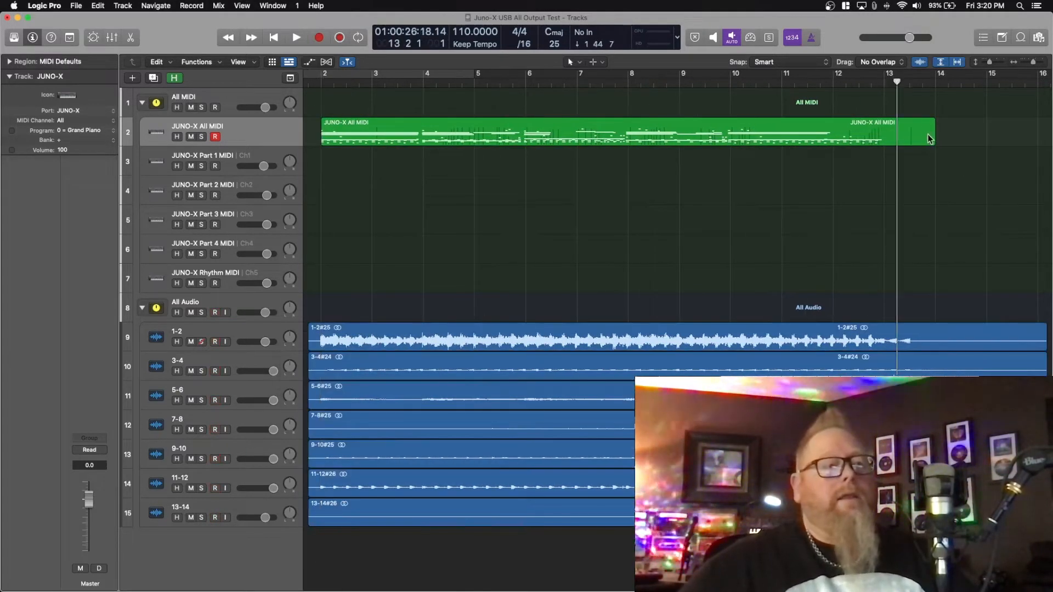
{"action": "left_click_drag", "start_coordinate": [933, 137], "coordinate": [935, 138]}
{"action": "left_click", "coordinate": [933, 82]}
{"action": "scroll", "coordinate": [933, 83], "scroll_direction": "right", "scroll_amount": 2}
{"action": "left_click_drag", "start_coordinate": [968, 542], "coordinate": [878, 349]}
Move the MIDI region and all seven audio regions earlier together so the audio starts at bar 1.
{"action": "key", "text": "z"}
{"action": "key", "text": "super+a"}
{"action": "scroll", "coordinate": [645, 132], "scroll_direction": "left", "scroll_amount": 2}
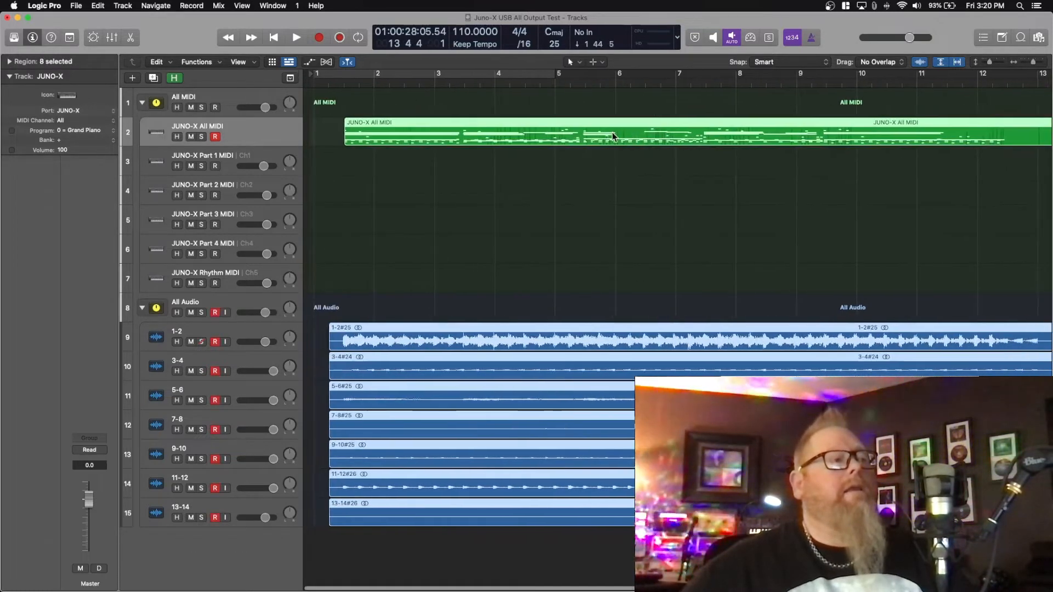
{"action": "left_click_drag", "start_coordinate": [613, 133], "coordinate": [559, 138]}
{"action": "scroll", "coordinate": [585, 136], "scroll_direction": "right", "scroll_amount": 1}
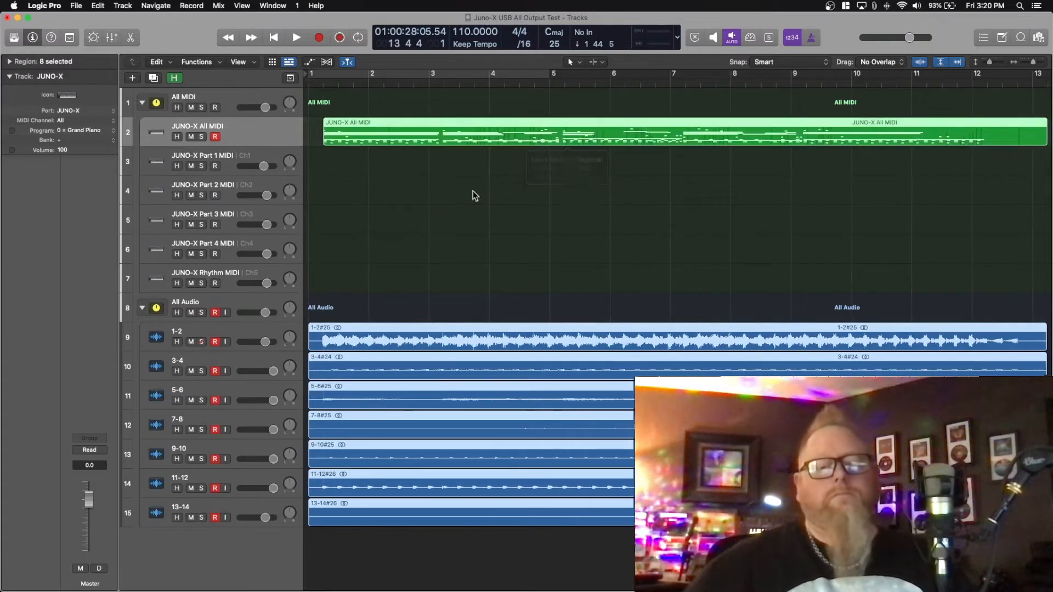
{"action": "left_click", "coordinate": [436, 210]}
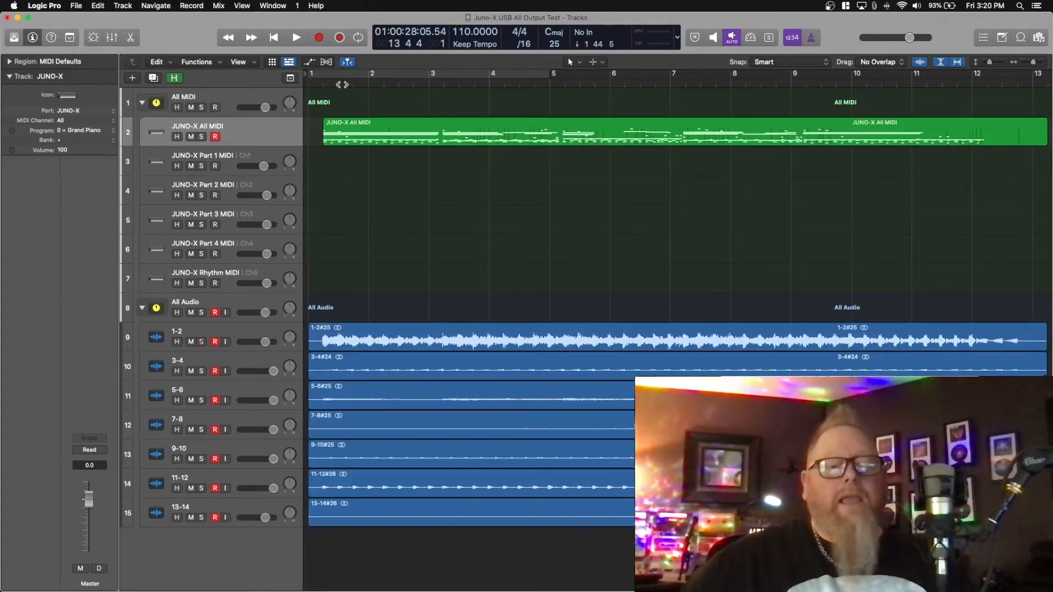
Return the playhead to the start of bar 1 and mute the JUNO-X All MIDI track.
{"action": "left_click_drag", "start_coordinate": [341, 84], "coordinate": [323, 85]}
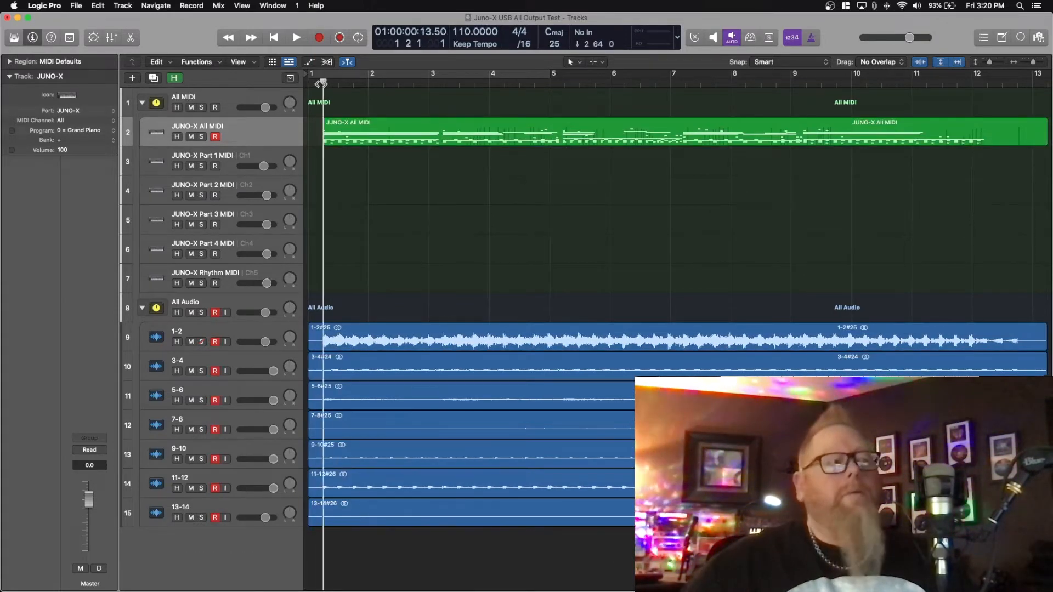
{"action": "left_click_drag", "start_coordinate": [323, 84], "coordinate": [302, 86]}
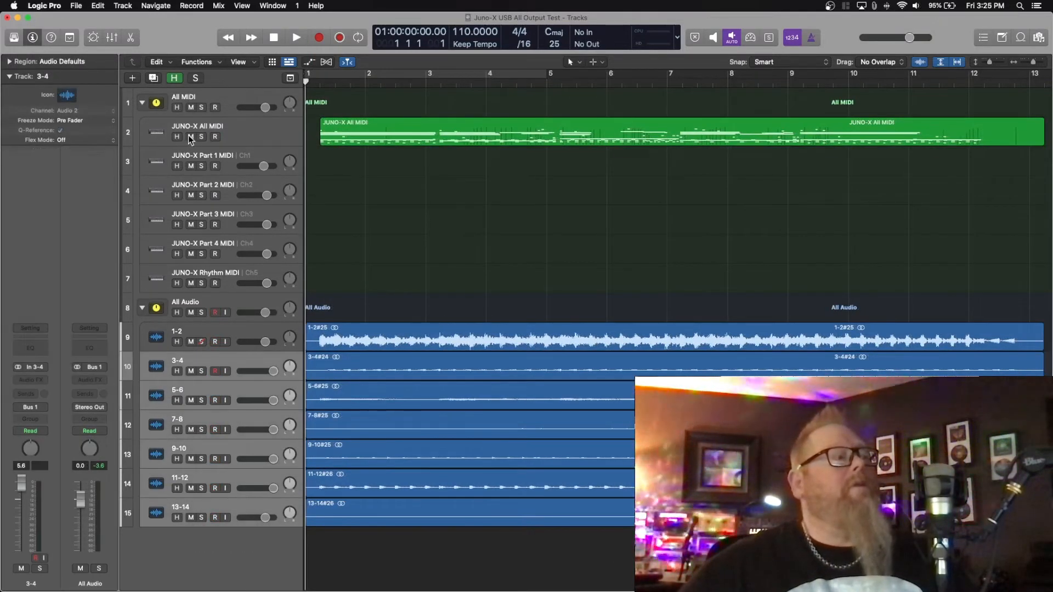
{"action": "left_click", "coordinate": [191, 137]}
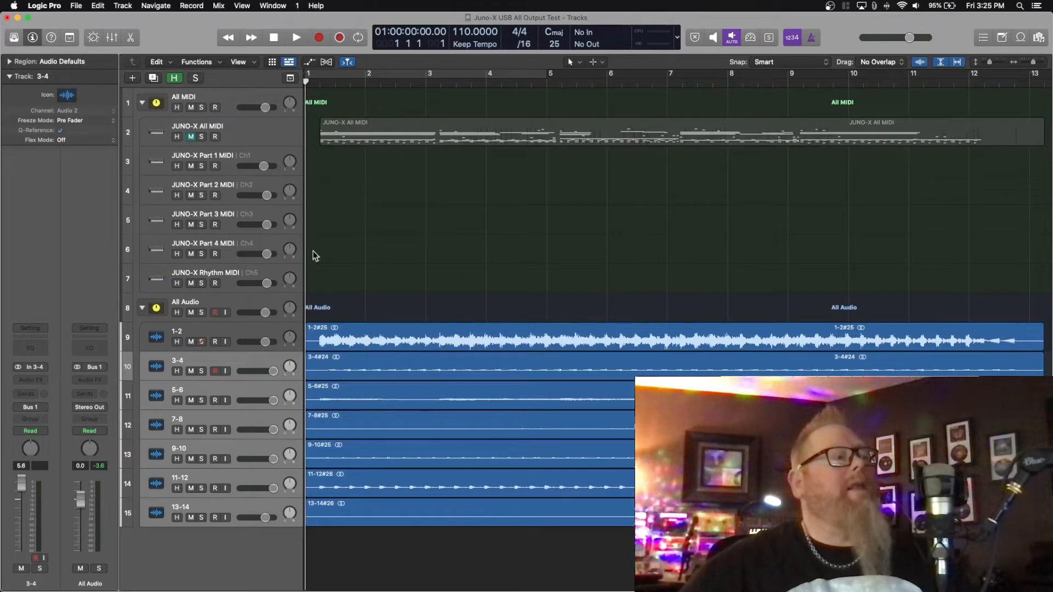
Mute the six audio tracks from 3-4 through 13-14 together.
{"action": "left_click", "coordinate": [198, 359]}
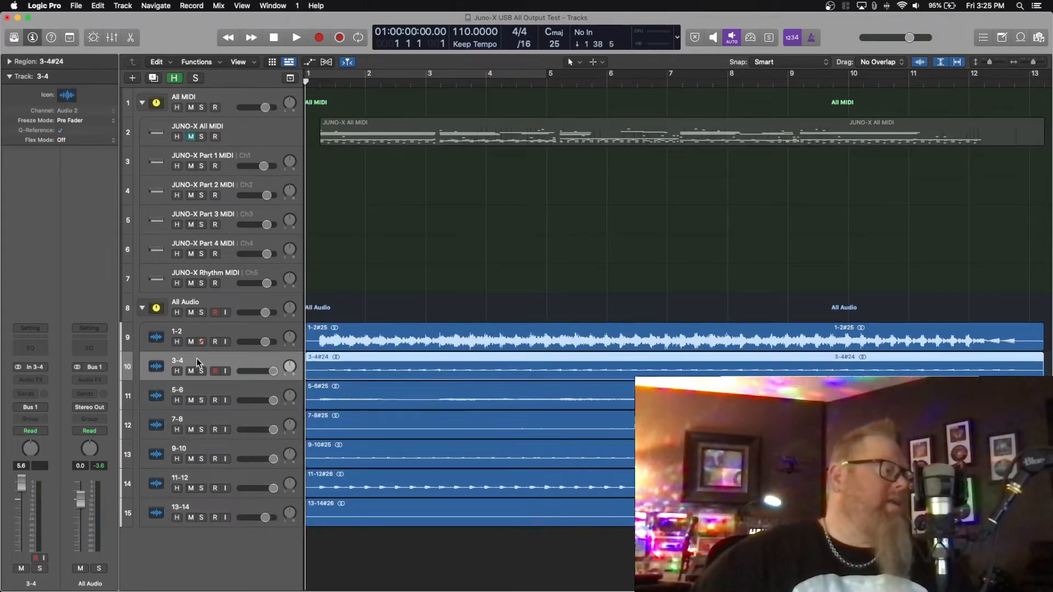
{"action": "left_click", "coordinate": [210, 506], "text": "shift"}
{"action": "left_click", "coordinate": [191, 517]}
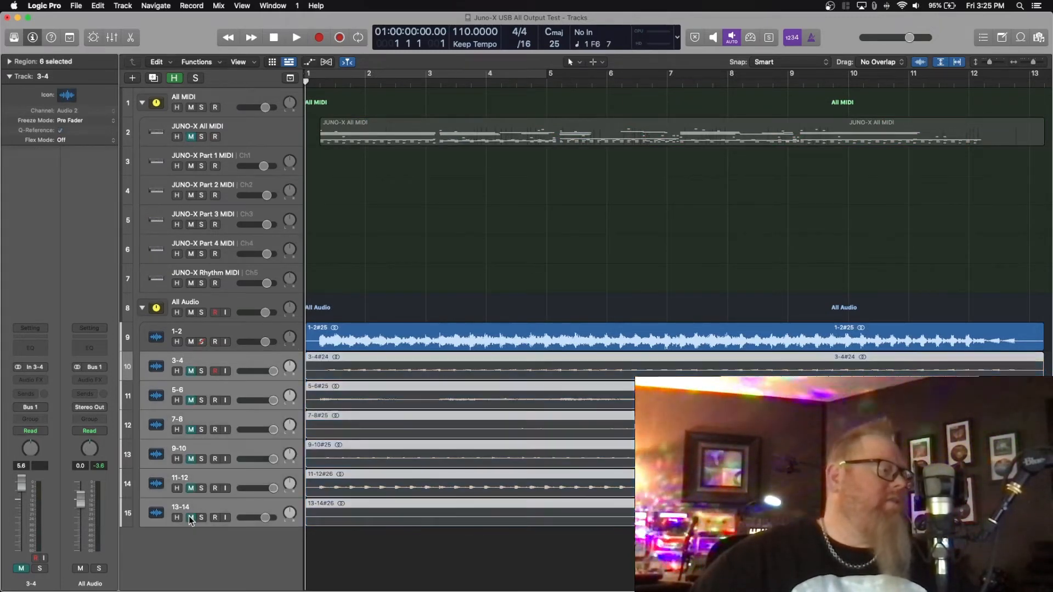
Select the 1-2 audio track and play its recorded stereo mix from bar 1.
{"action": "left_click", "coordinate": [203, 332]}
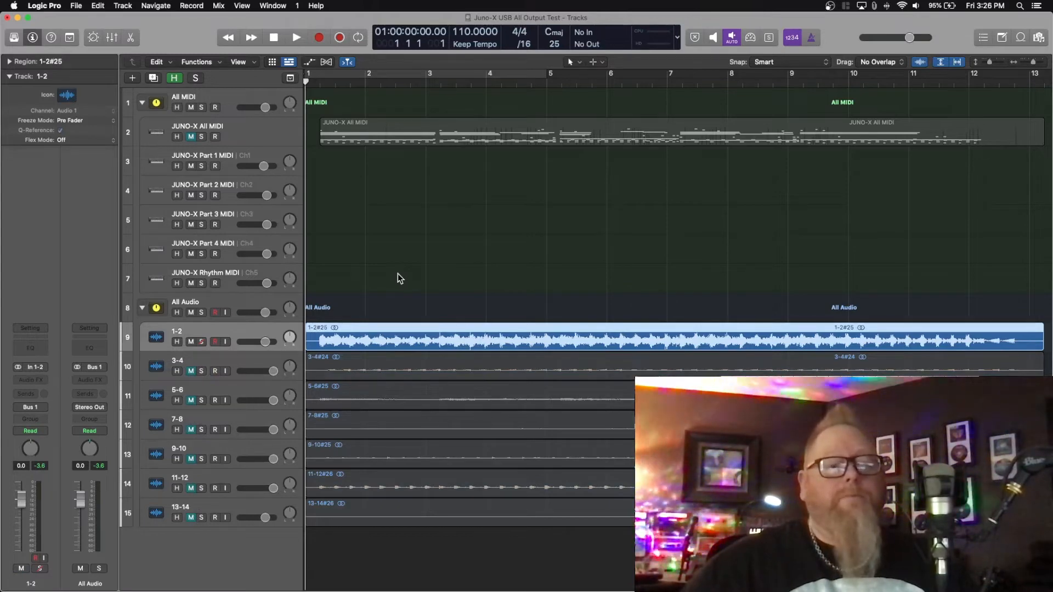
{"action": "key", "text": "space"}
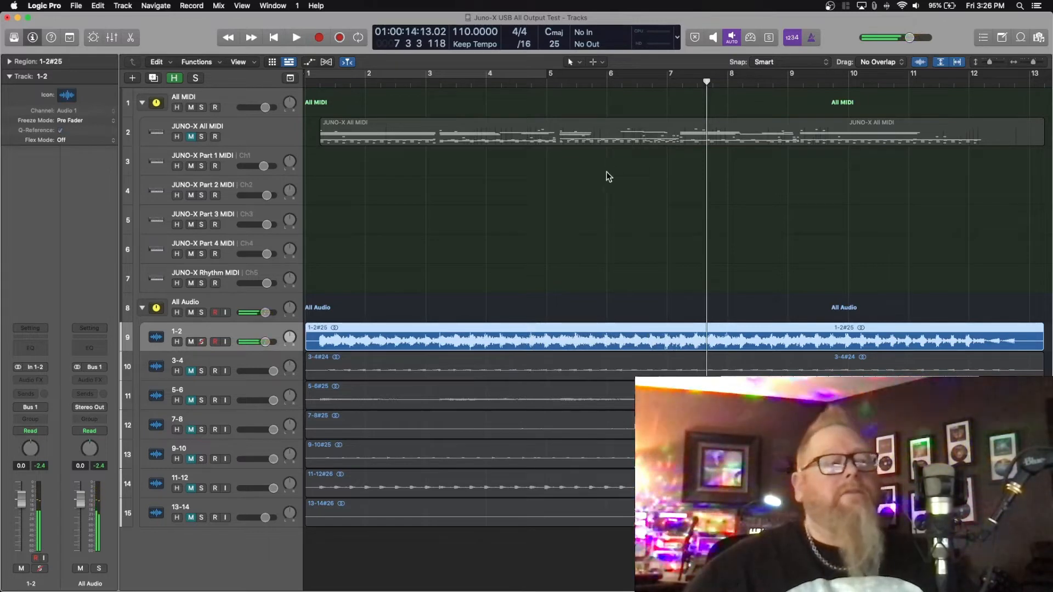
{"action": "scroll", "coordinate": [603, 184], "scroll_direction": "right", "scroll_amount": 1}
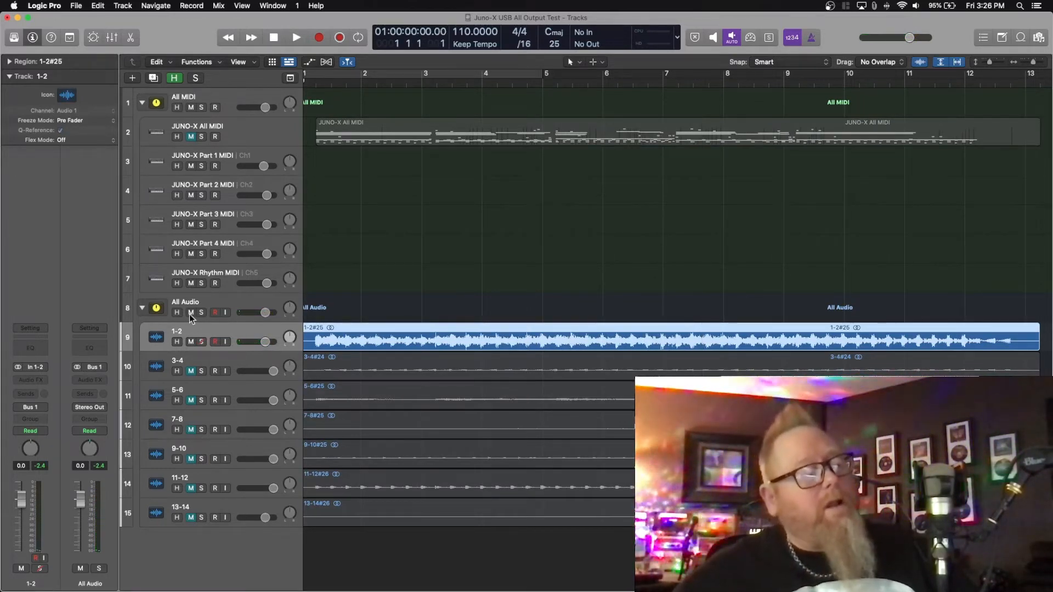
Mute the All Audio stack and unmute the JUNO-X All MIDI track.
{"action": "left_click", "coordinate": [354, 267]}
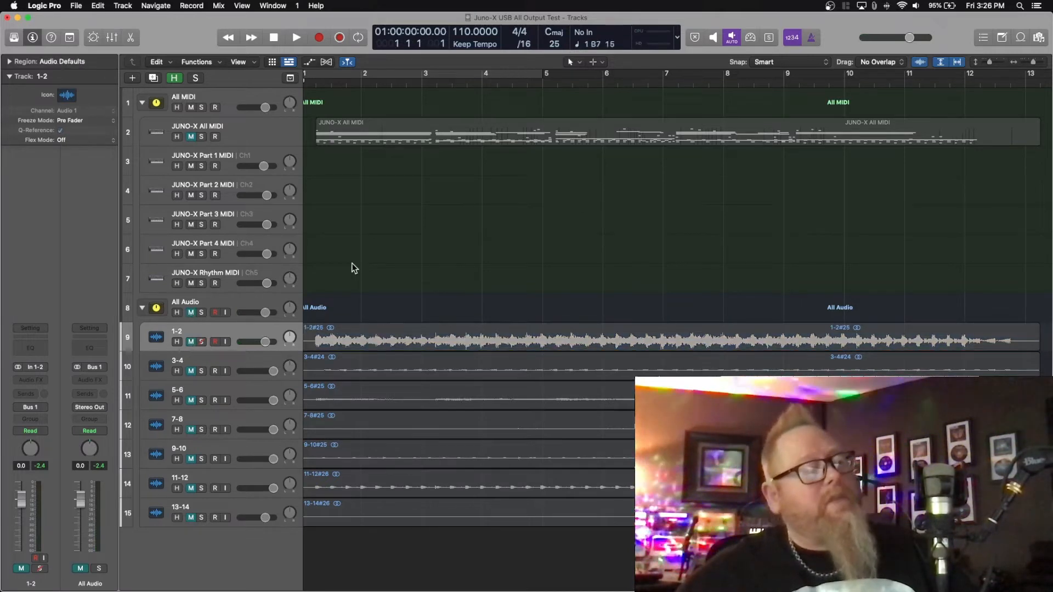
{"action": "left_click", "coordinate": [233, 132]}
{"action": "left_click", "coordinate": [188, 136]}
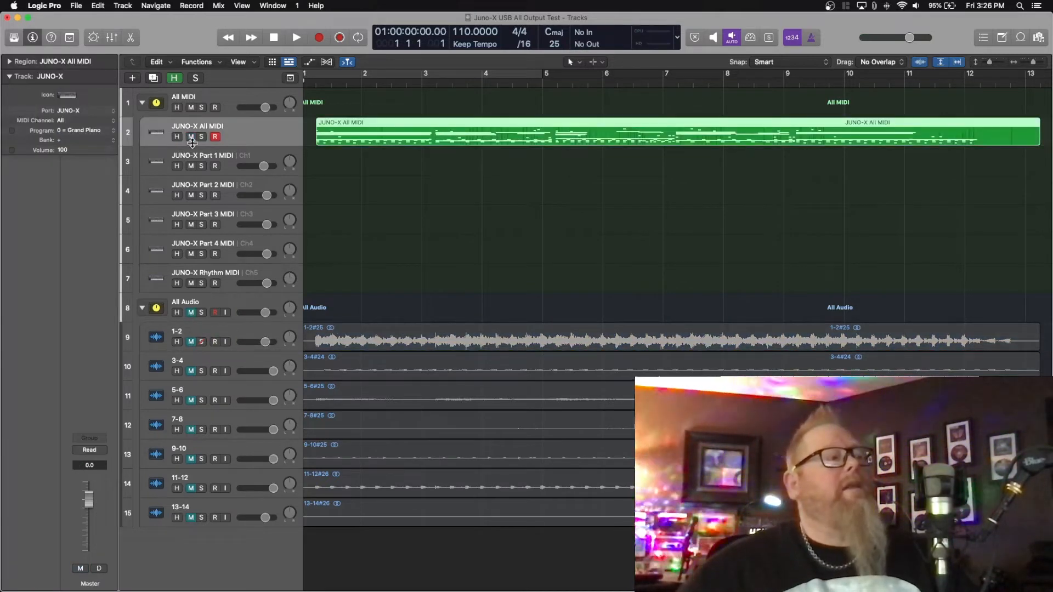
Play the JUNO-X All MIDI region through the synth from bar 1 and return the playhead to the start.
{"action": "left_click", "coordinate": [361, 196]}
{"action": "key", "text": "space"}
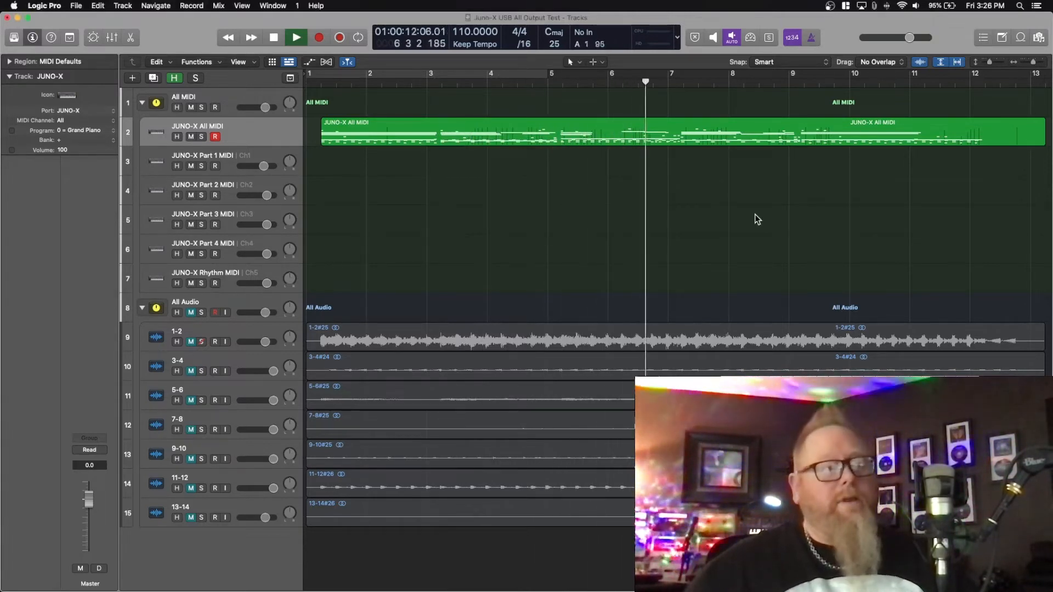
{"action": "key", "text": "Return"}
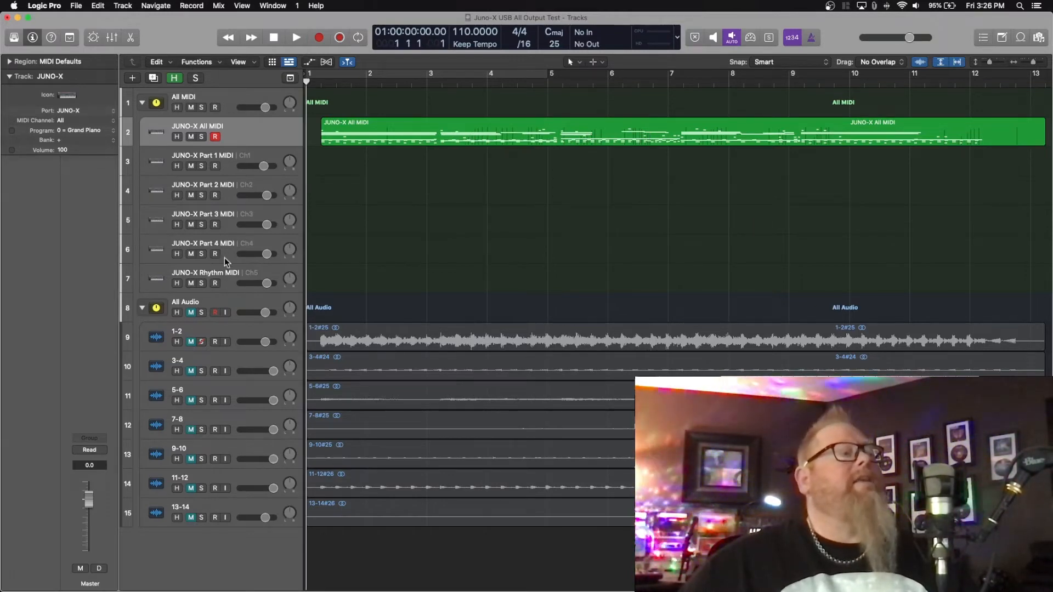
Separate the JUNO-X All MIDI region's events by event channel onto individual tracks.
{"action": "left_click", "coordinate": [236, 132]}
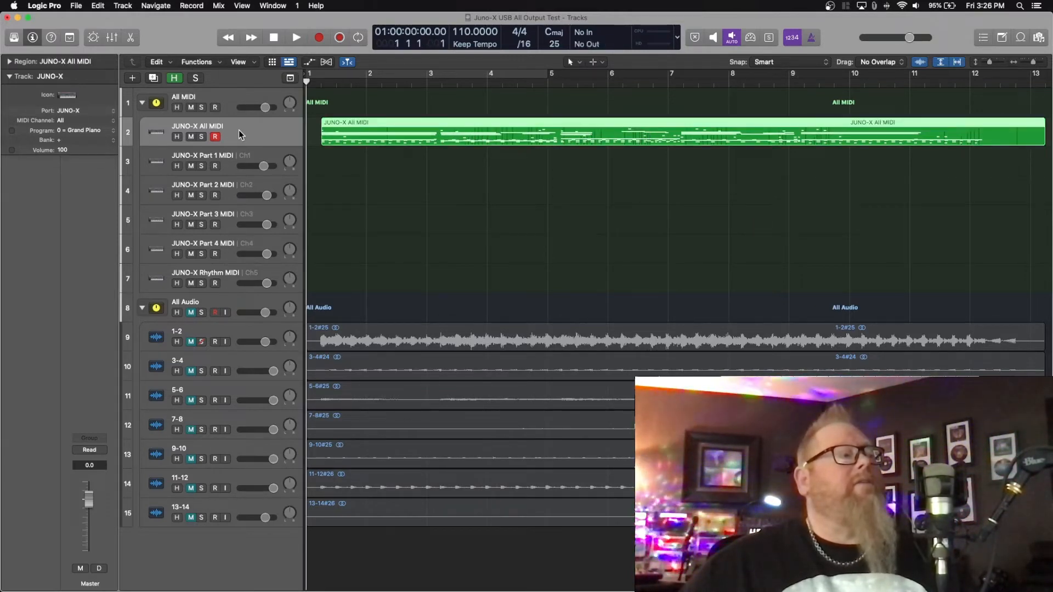
{"action": "left_click", "coordinate": [96, 6]}
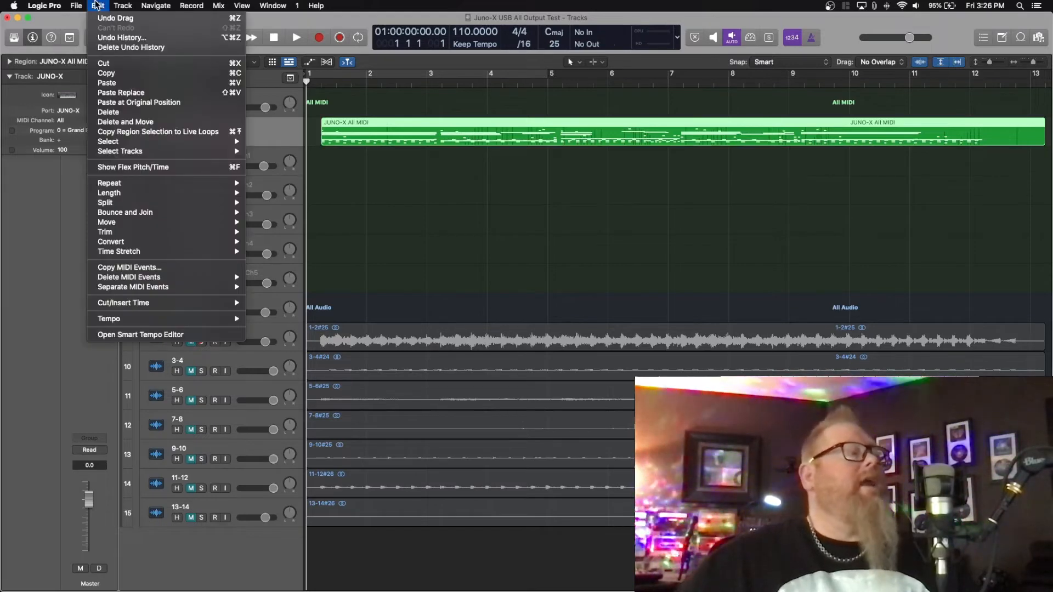
{"action": "mouse_move", "coordinate": [219, 287]}
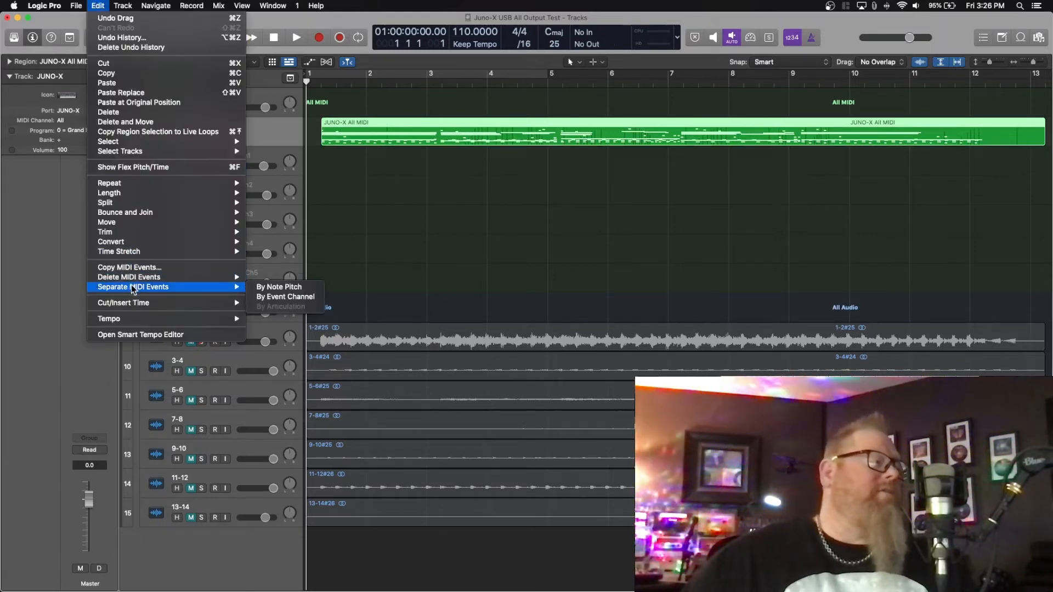
{"action": "left_click", "coordinate": [269, 296]}
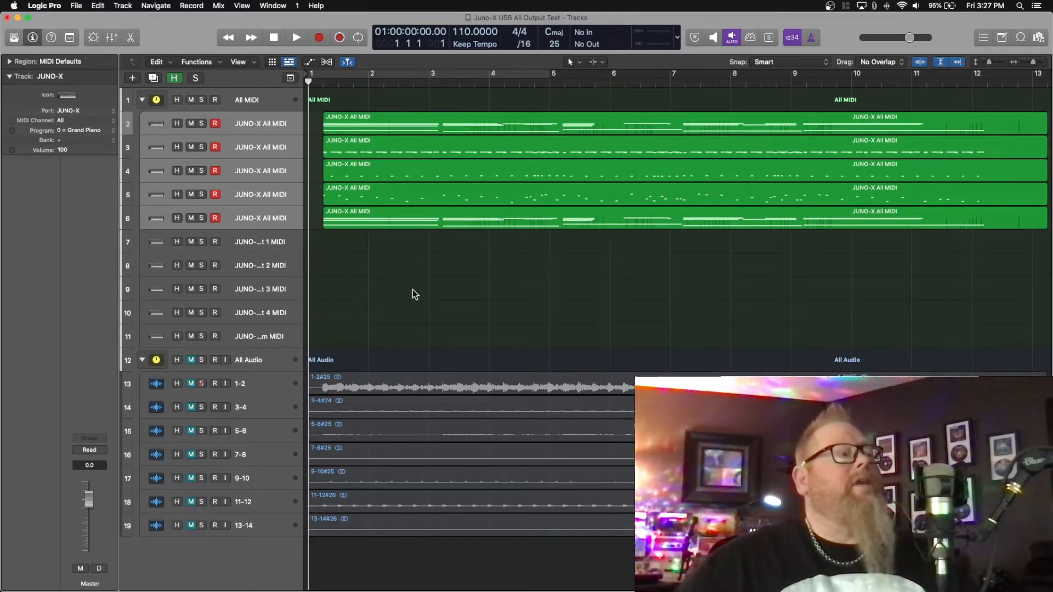
Open the second separated MIDI region in the Piano Roll and display one note's event details in the floating event window.
{"action": "left_click", "coordinate": [357, 122]}
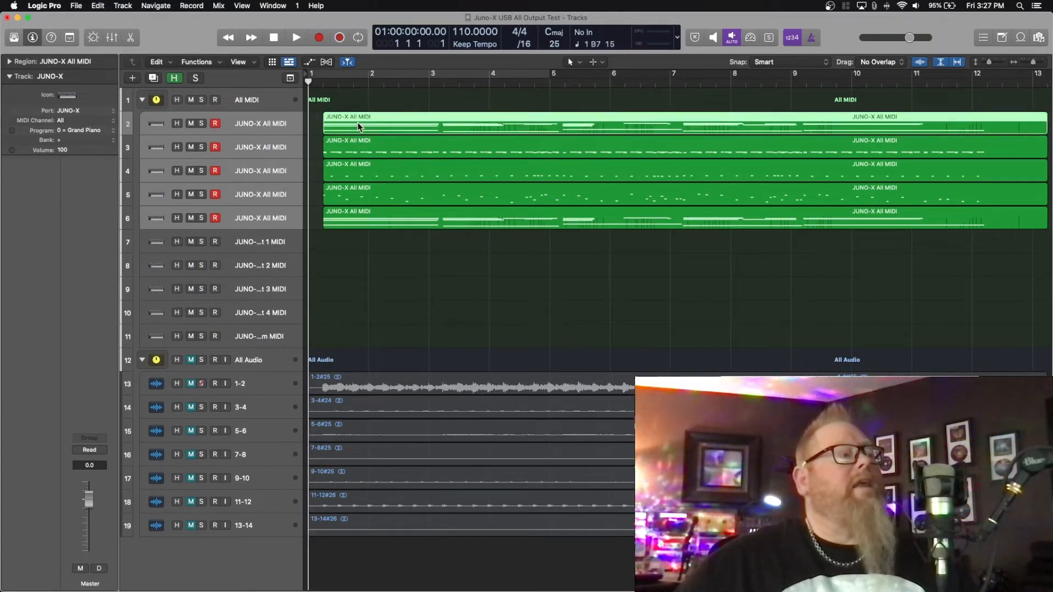
{"action": "left_click", "coordinate": [385, 238]}
{"action": "double_click", "coordinate": [369, 150]}
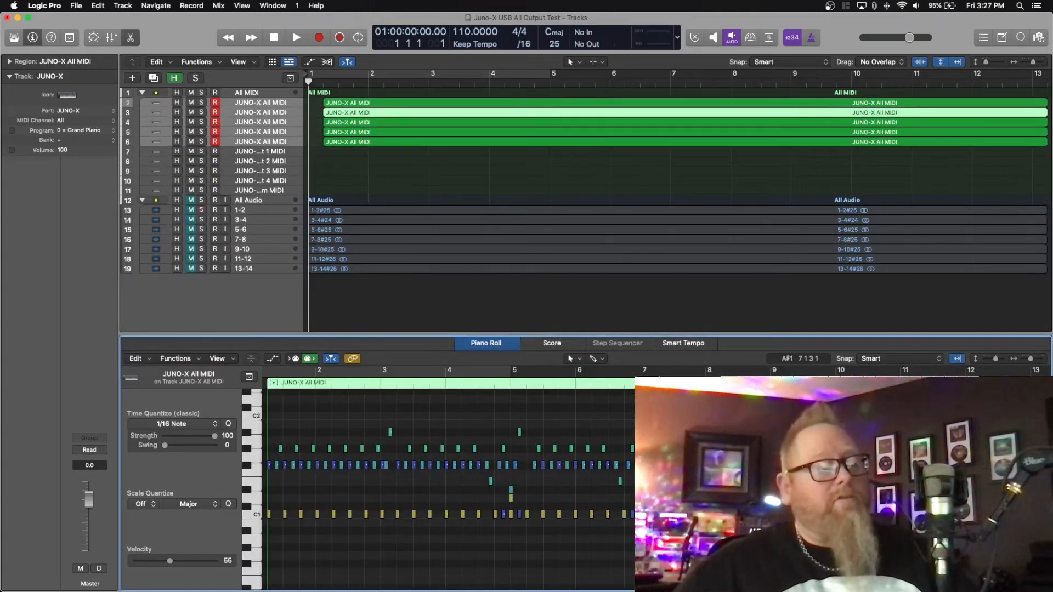
{"action": "left_click", "coordinate": [649, 432]}
{"action": "key", "text": "alt+e"}
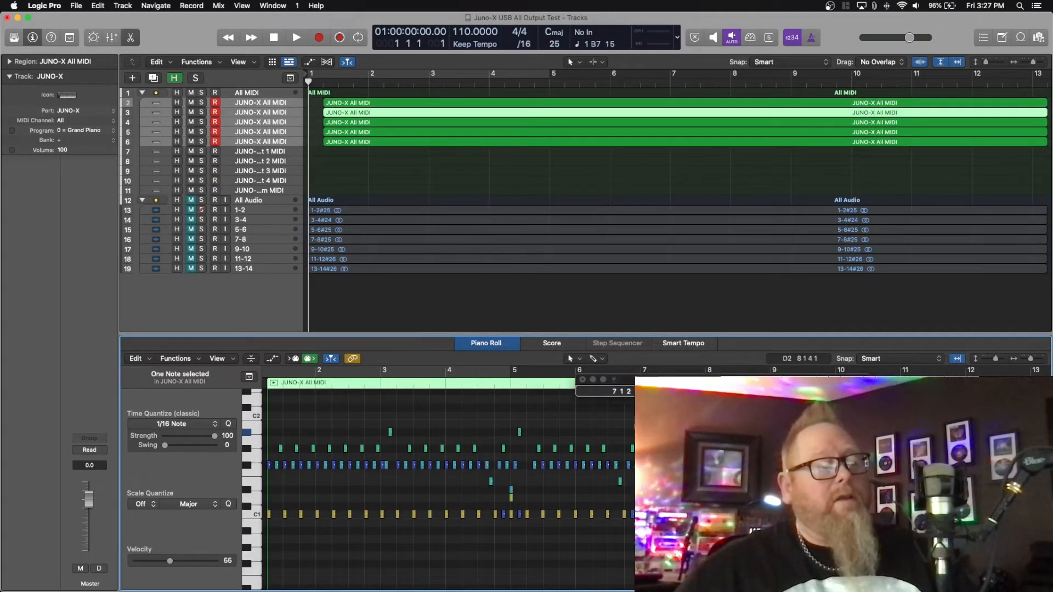
Move the second separated region to the JUNO-X Rhythm MIDI track, keeping its timeline position.
{"action": "left_click", "coordinate": [591, 325]}
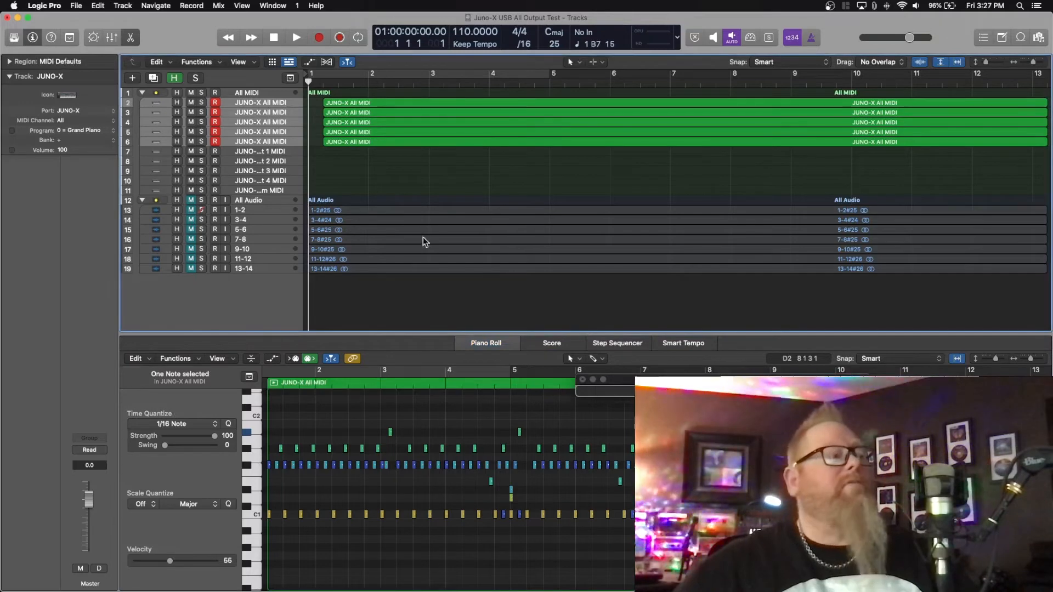
{"action": "left_click", "coordinate": [360, 113]}
{"action": "left_click_drag", "start_coordinate": [359, 111], "coordinate": [360, 192]}
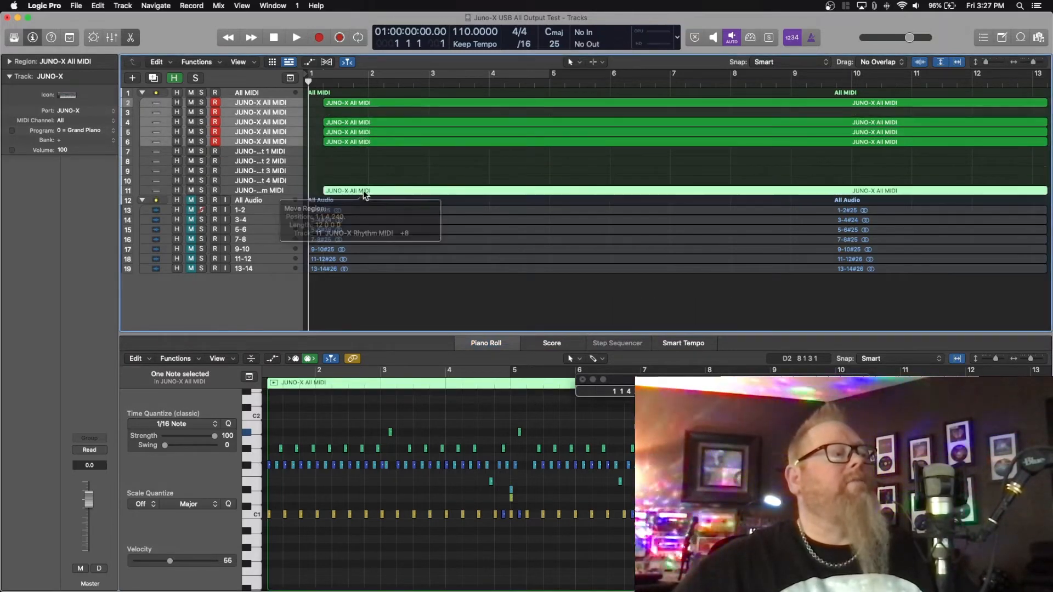
Check a note in the third and fourth separated regions, moving the third to JUNO-X Part 4 MIDI and the fourth to JUNO-X Part 3 MIDI.
{"action": "left_click", "coordinate": [374, 121]}
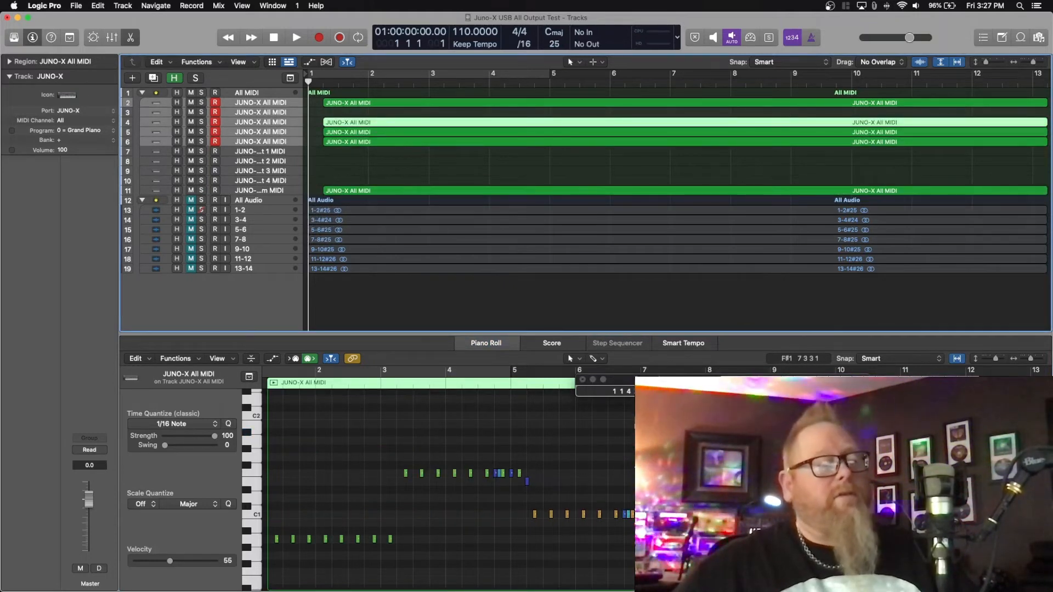
{"action": "left_click", "coordinate": [681, 457]}
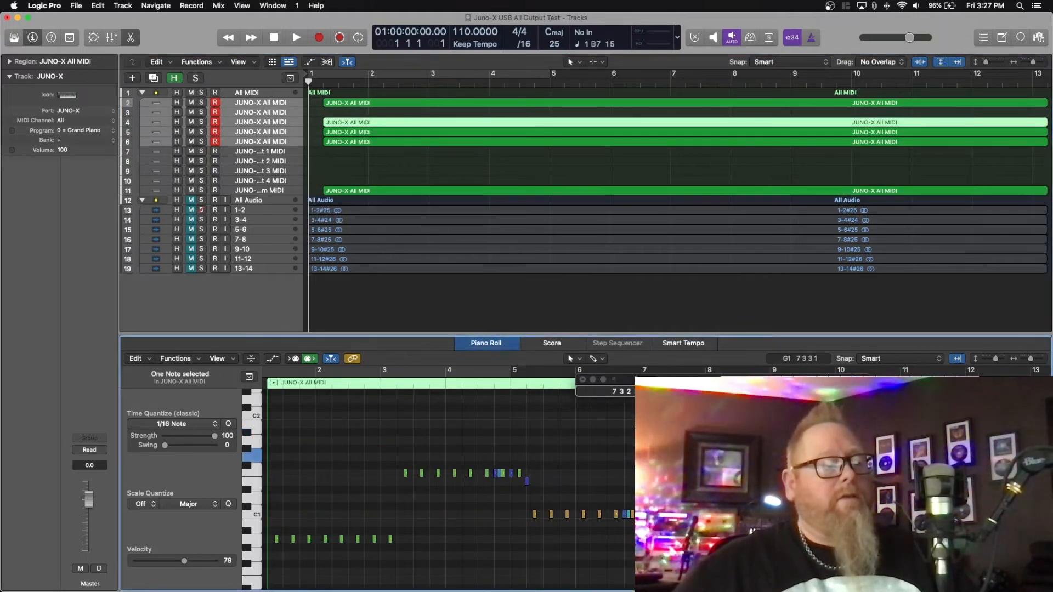
{"action": "left_click_drag", "start_coordinate": [435, 123], "coordinate": [436, 179]}
{"action": "left_click", "coordinate": [428, 133]}
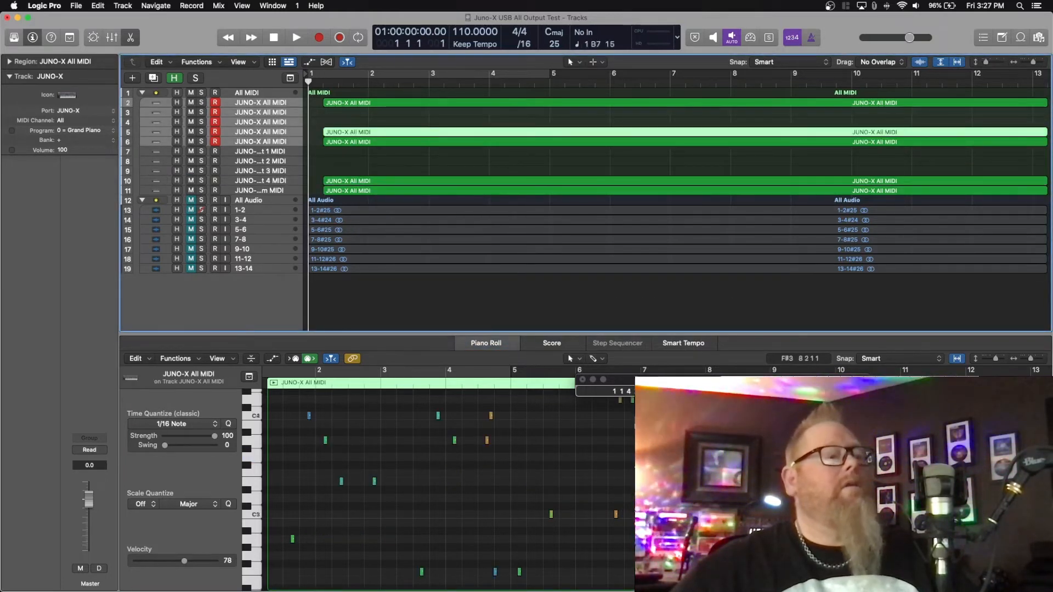
{"action": "left_click", "coordinate": [755, 424]}
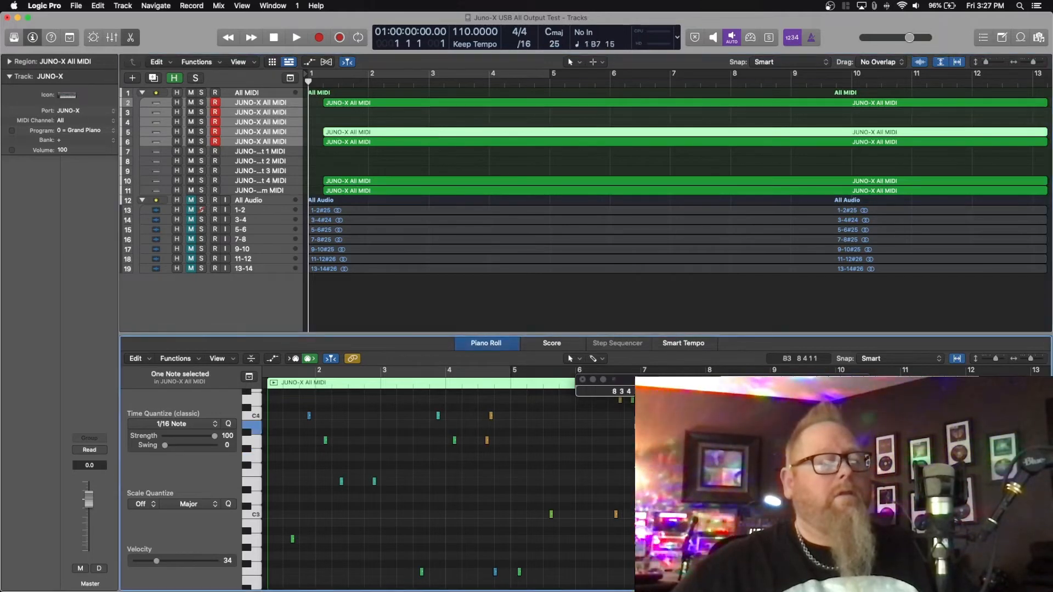
{"action": "mouse_move", "coordinate": [436, 133]}
{"action": "left_mouse_down"}
{"action": "mouse_move", "coordinate": [437, 170]}
{"action": "mouse_move", "coordinate": [435, 144]}
{"action": "left_mouse_up"}
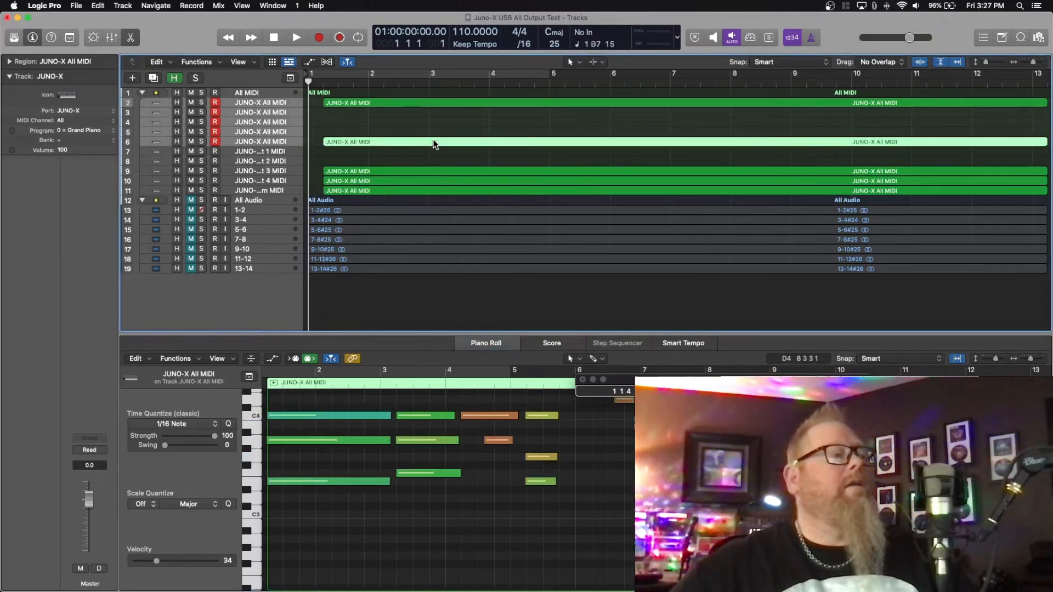
Move the fifth separated region to the JUNO-X Part 2 MIDI track and the first to the JUNO-X Part 1 MIDI track.
{"action": "left_click", "coordinate": [690, 424]}
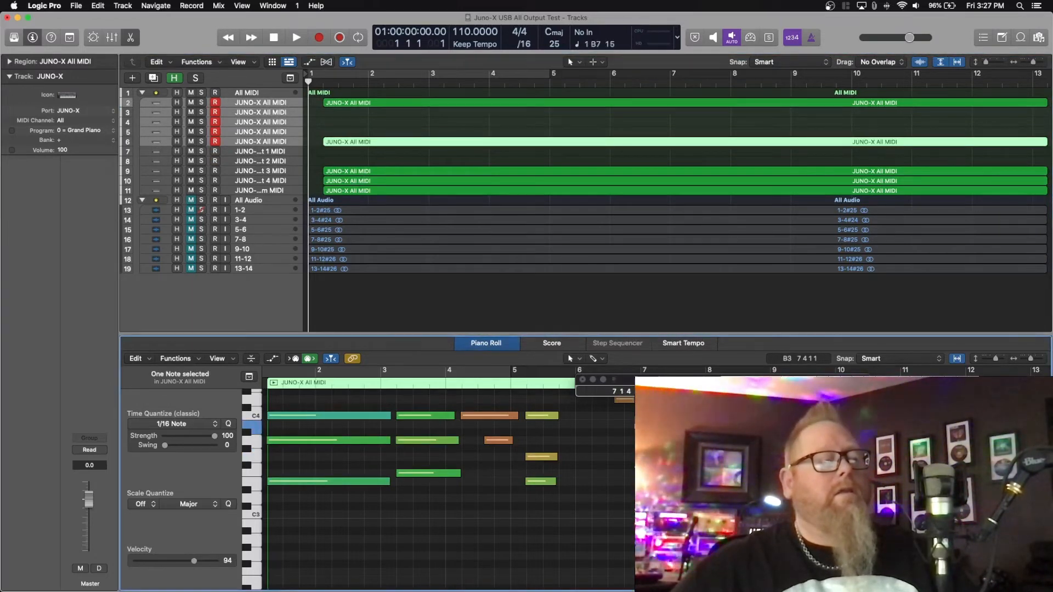
{"action": "left_click_drag", "start_coordinate": [467, 144], "coordinate": [467, 164]}
{"action": "left_click_drag", "start_coordinate": [459, 106], "coordinate": [457, 156]}
{"action": "left_click", "coordinate": [270, 141]}
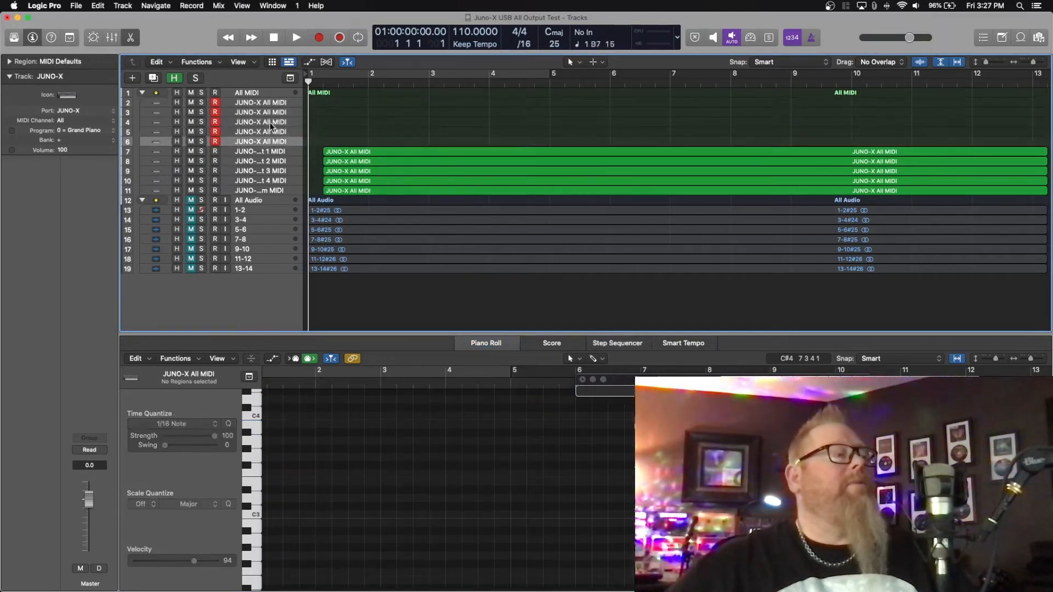
{"action": "left_click", "coordinate": [263, 104], "text": "shift"}
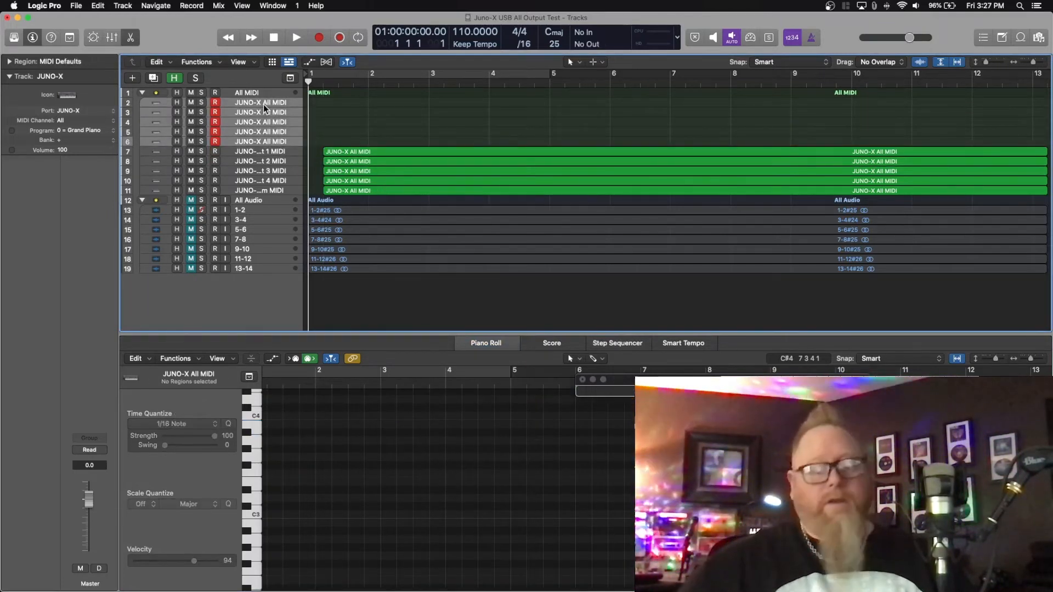
{"action": "key", "text": "super+BackSpace"}
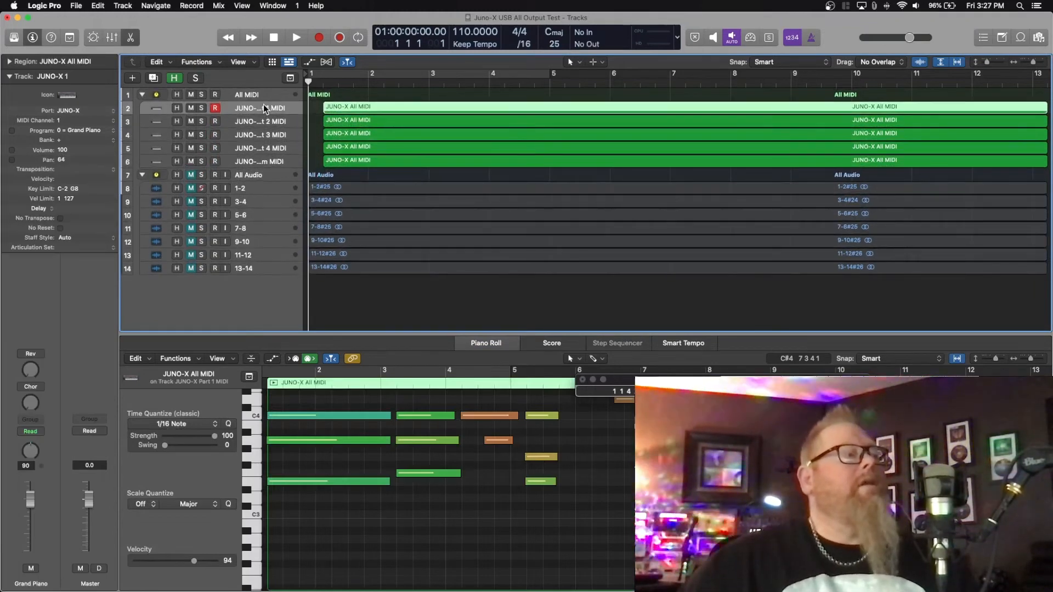
{"action": "key", "text": "super+z"}
Delete the four extra empty JUNO-X All MIDI tracks, tracks 3 to 6, keeping the first one.
{"action": "left_click", "coordinate": [261, 113]}
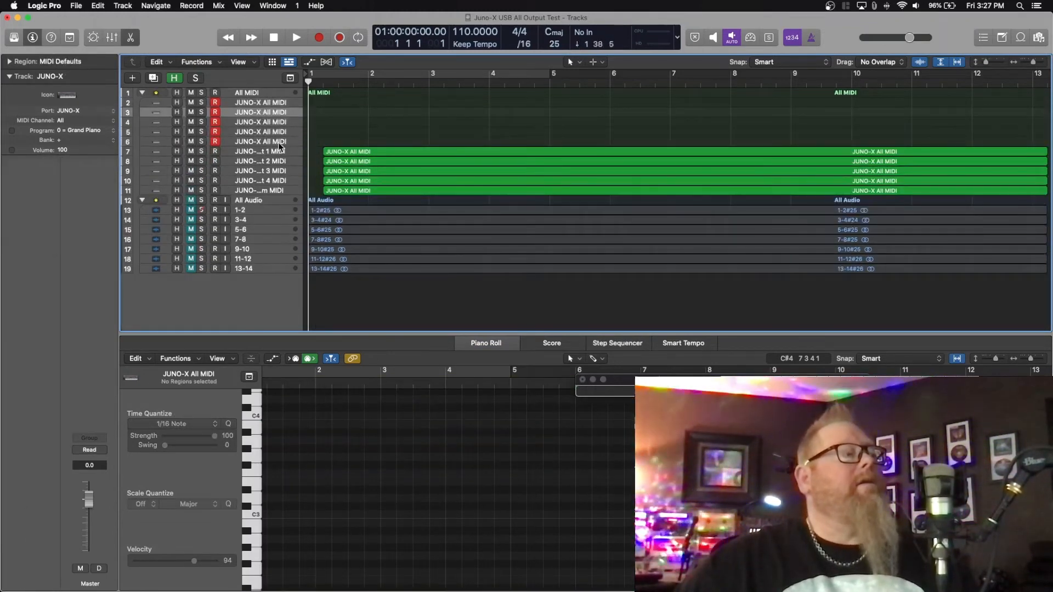
{"action": "left_click", "coordinate": [277, 141], "text": "shift"}
{"action": "key", "text": "super+BackSpace"}
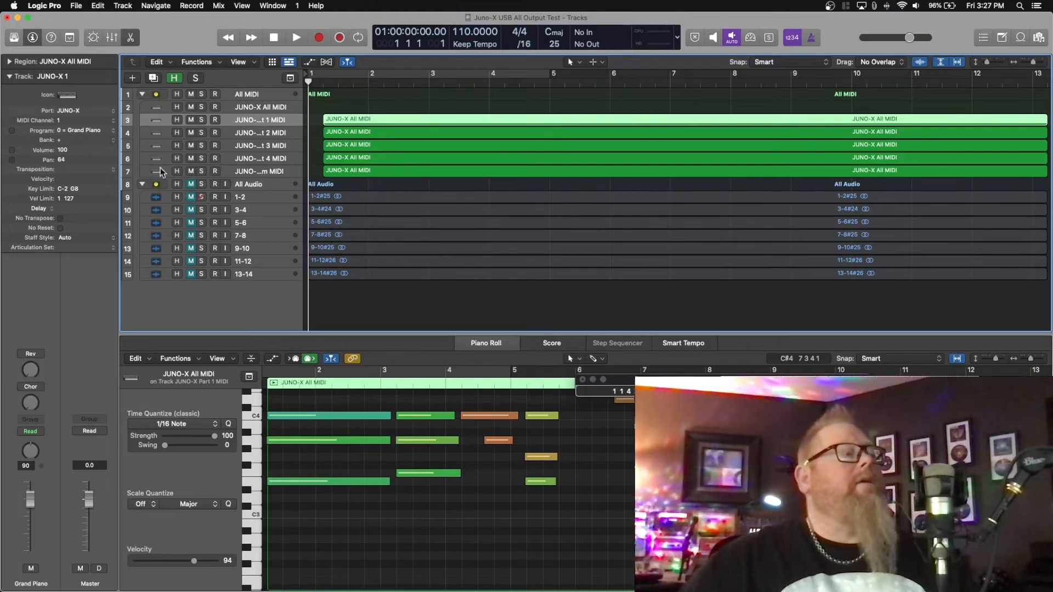
Collapse the All Audio stack and close the Piano Roll for playback of the separated JUNO-X part regions from bar 1.
{"action": "left_click", "coordinate": [142, 184]}
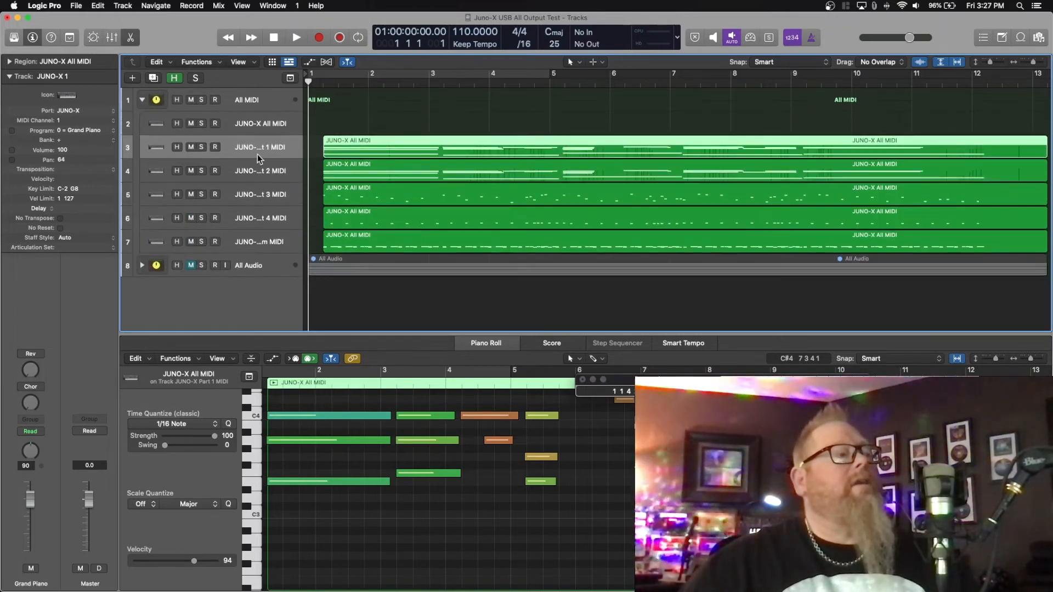
{"action": "left_click", "coordinate": [481, 344]}
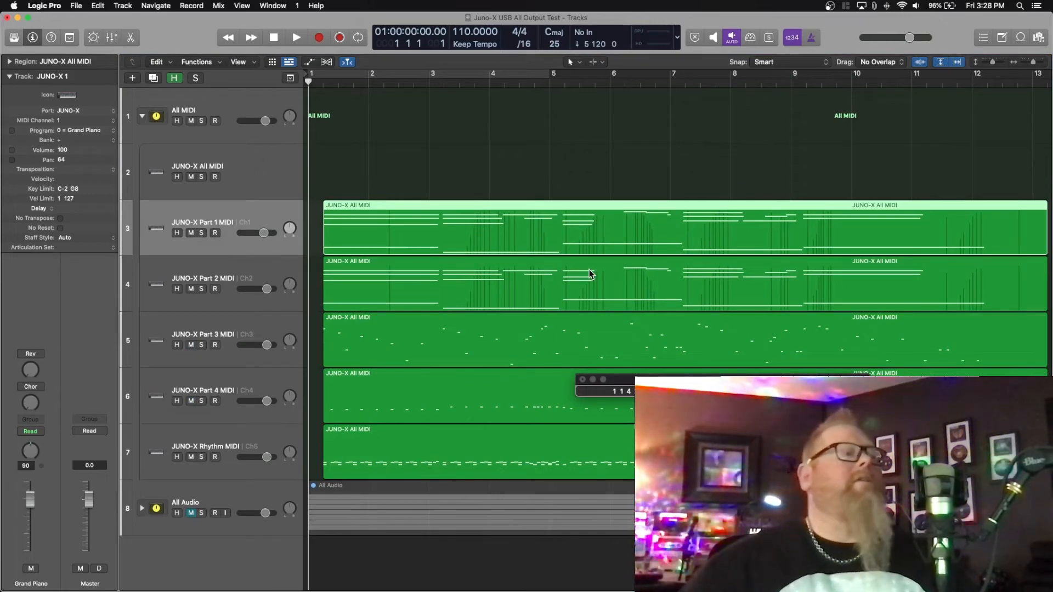
{"action": "key", "text": "space"}
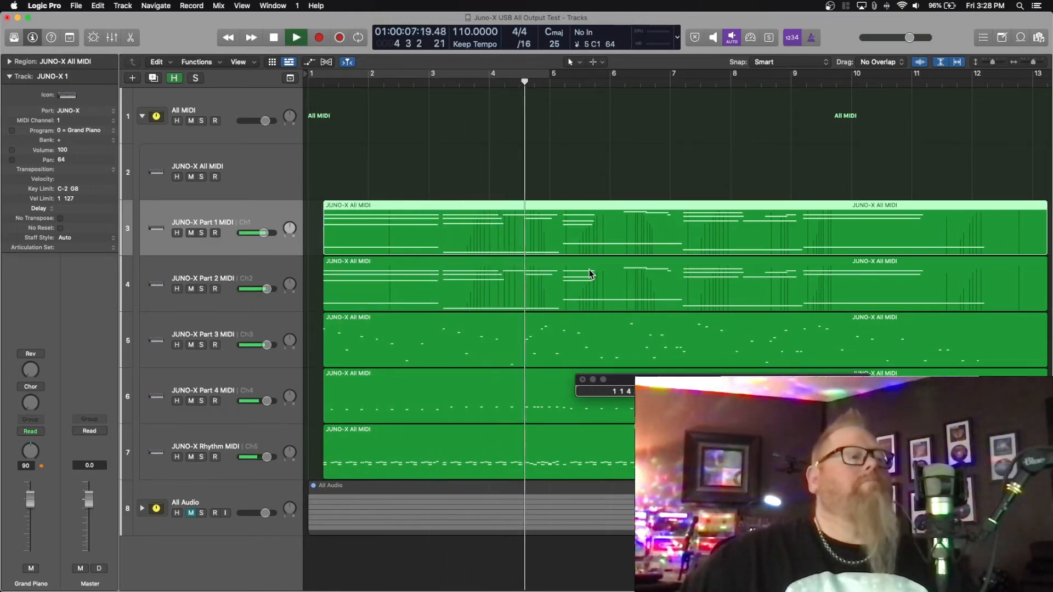
{"action": "key", "text": "space"}
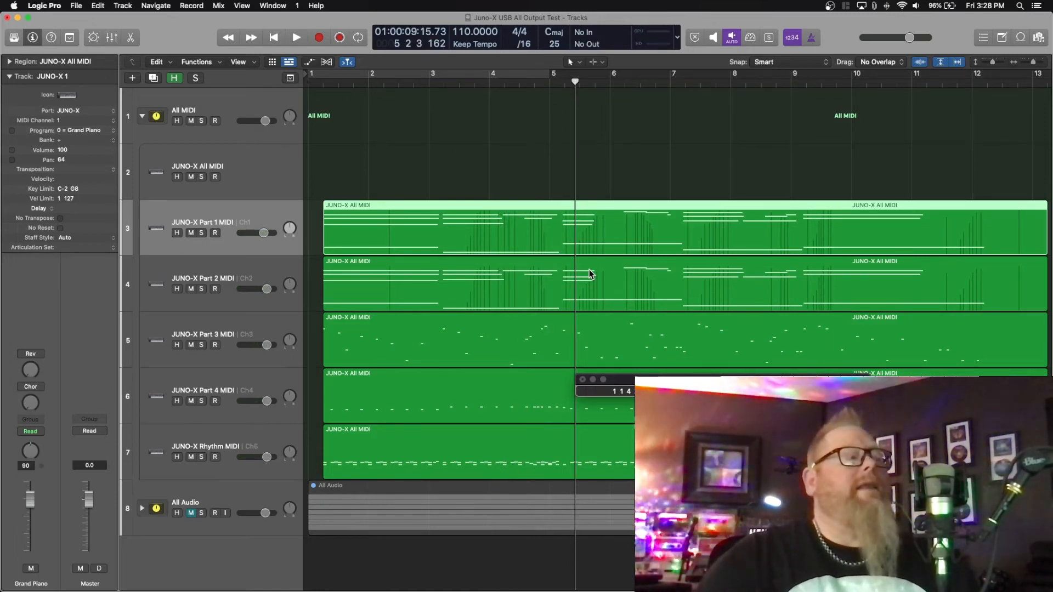
Review the Separate MIDI Events options with the JUNO-X All MIDI track selected, and close the floating event window.
{"action": "left_click", "coordinate": [242, 164]}
{"action": "left_click", "coordinate": [97, 6]}
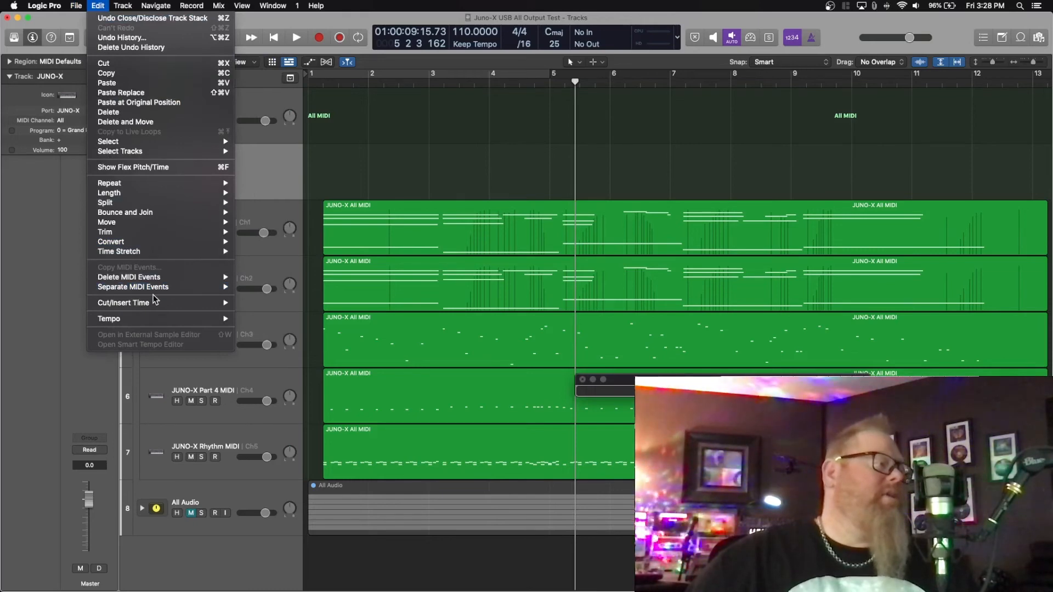
{"action": "mouse_move", "coordinate": [157, 288]}
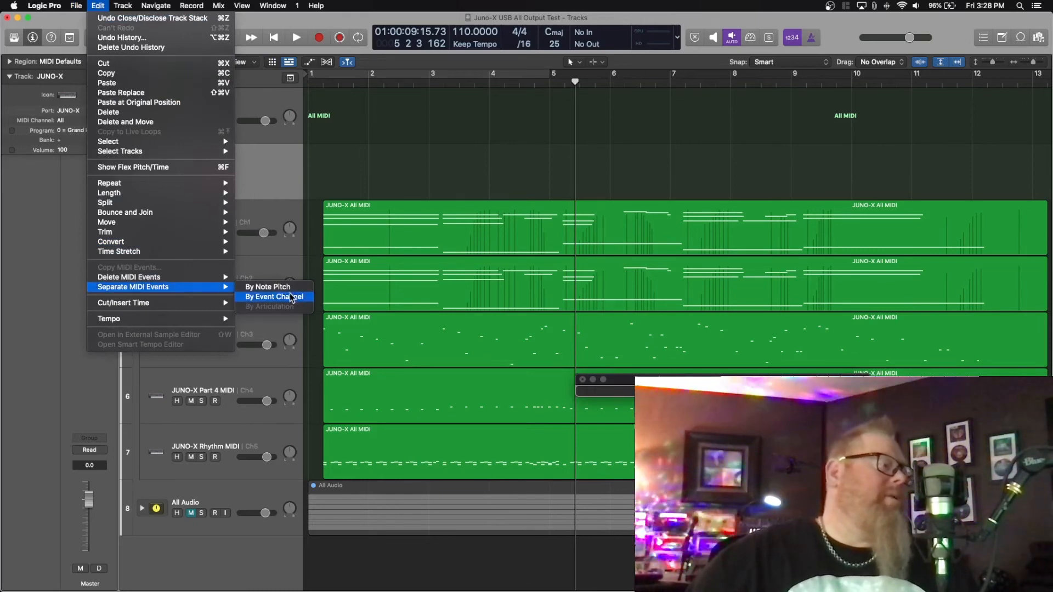
{"action": "left_click", "coordinate": [439, 176]}
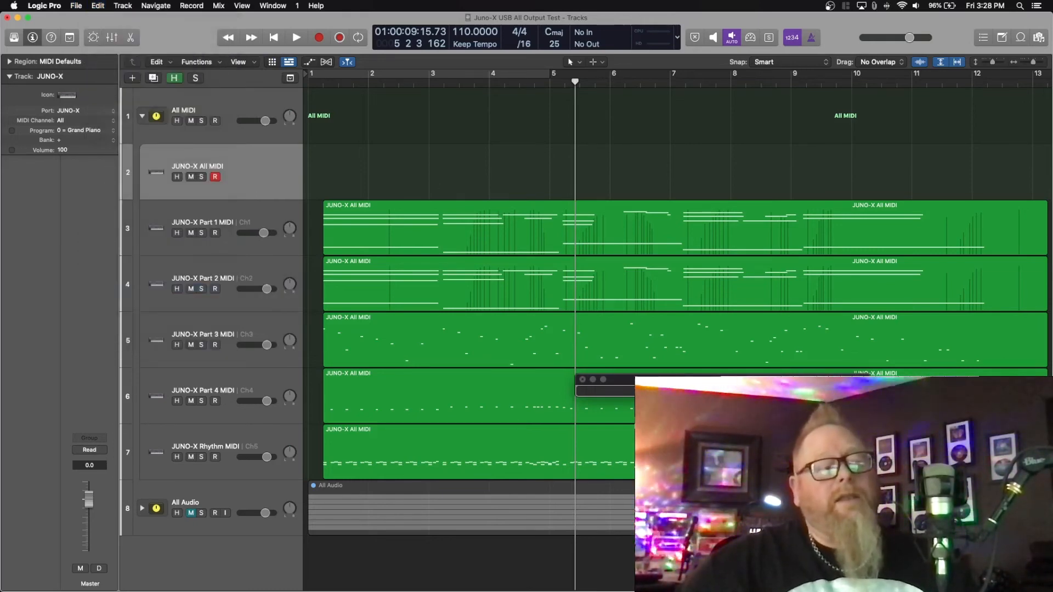
{"action": "left_click", "coordinate": [582, 380]}
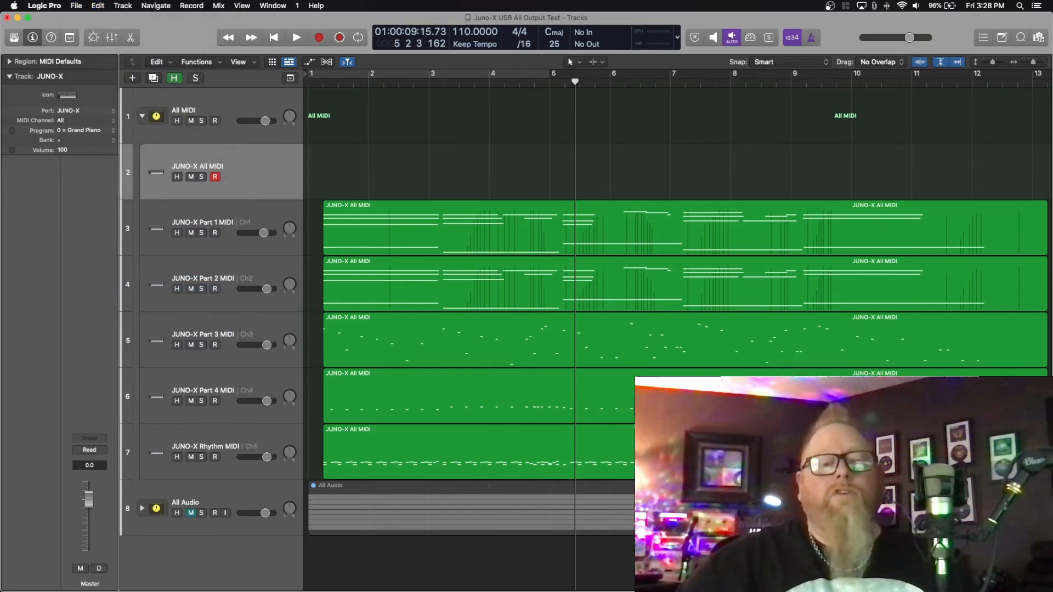